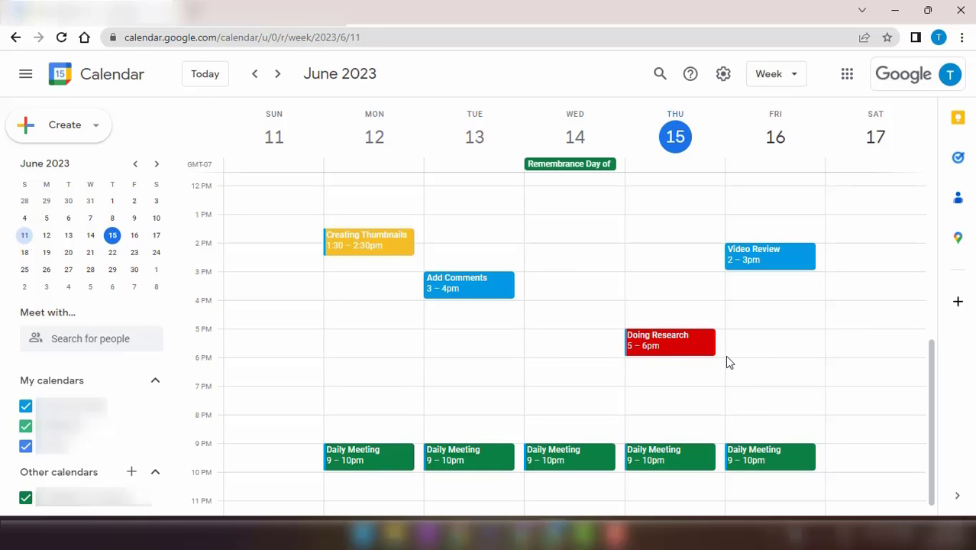
Open the full editor for a new event and close it without saving.
{"action": "scroll", "coordinate": [727, 360], "scroll_direction": "down", "scroll_amount": 1}
{"action": "scroll", "coordinate": [727, 360], "scroll_direction": "up", "scroll_amount": 1}
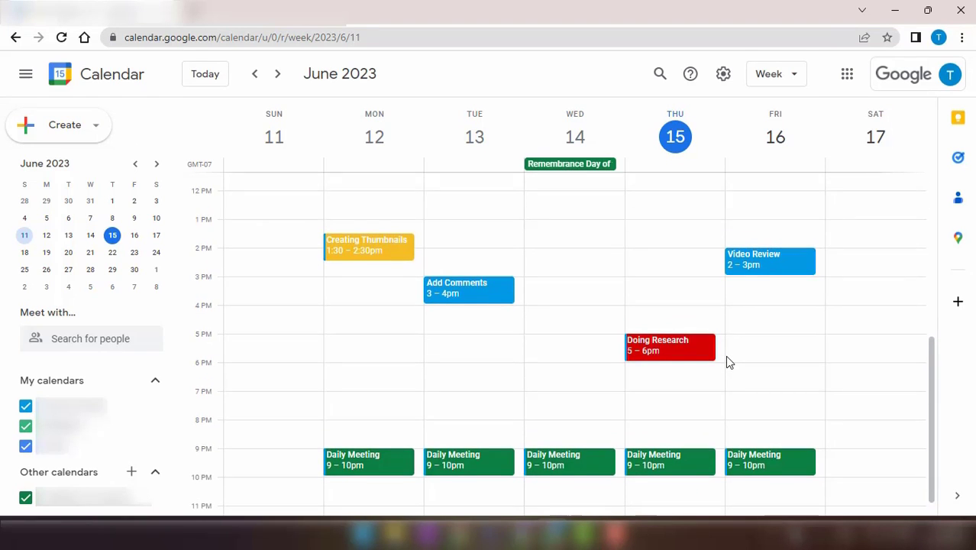
{"action": "scroll", "coordinate": [727, 360], "scroll_direction": "down", "scroll_amount": 1}
{"action": "key", "text": "c"}
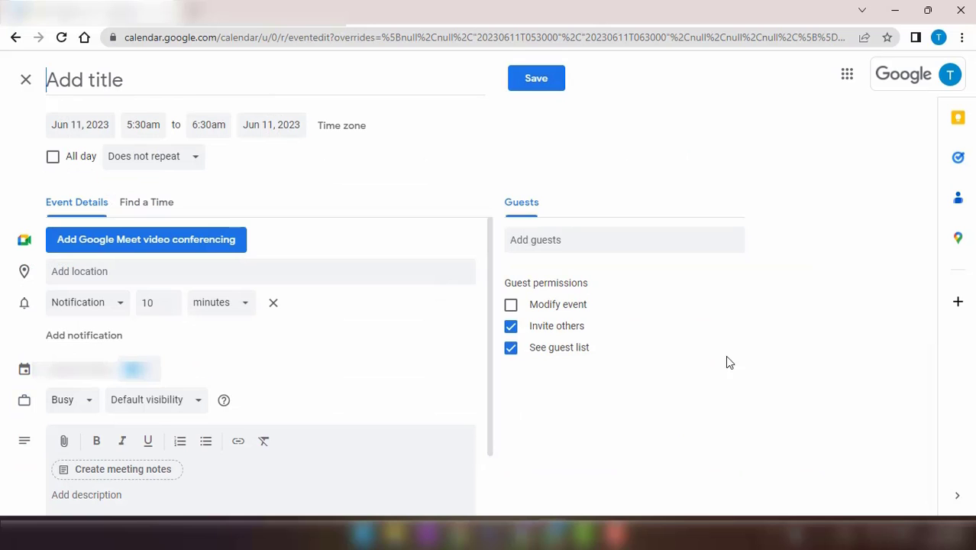
{"action": "left_click", "coordinate": [26, 83]}
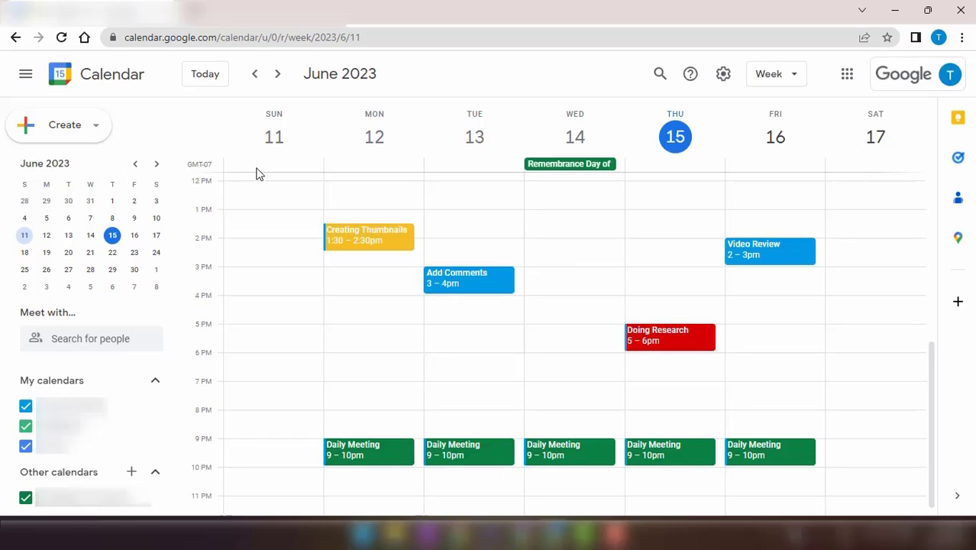
Review the list of keyboard shortcuts for navigation and calendar views, and close it.
{"action": "key", "text": "shift+slash"}
{"action": "scroll", "coordinate": [555, 320], "scroll_direction": "down", "scroll_amount": 1}
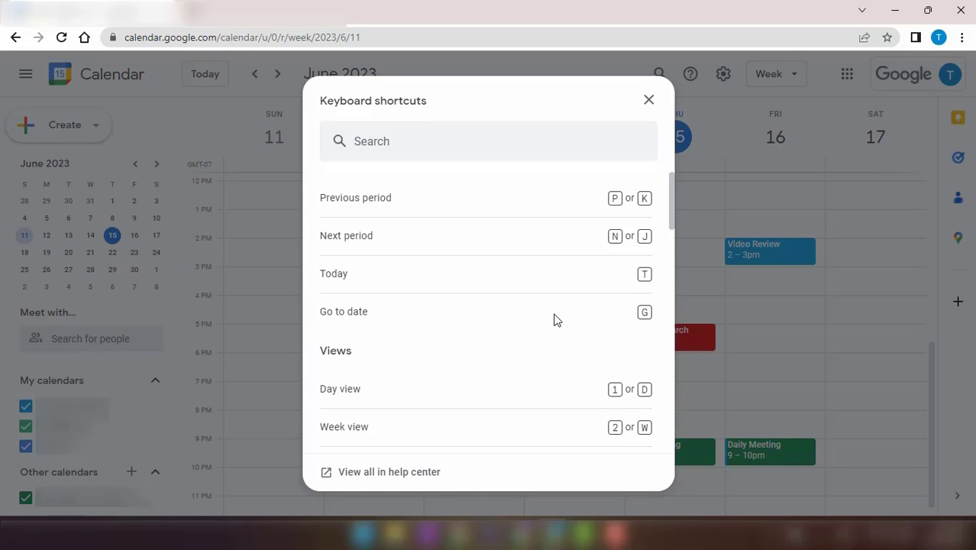
{"action": "scroll", "coordinate": [553, 319], "scroll_direction": "up", "scroll_amount": 1}
{"action": "scroll", "coordinate": [555, 321], "scroll_direction": "down", "scroll_amount": 7}
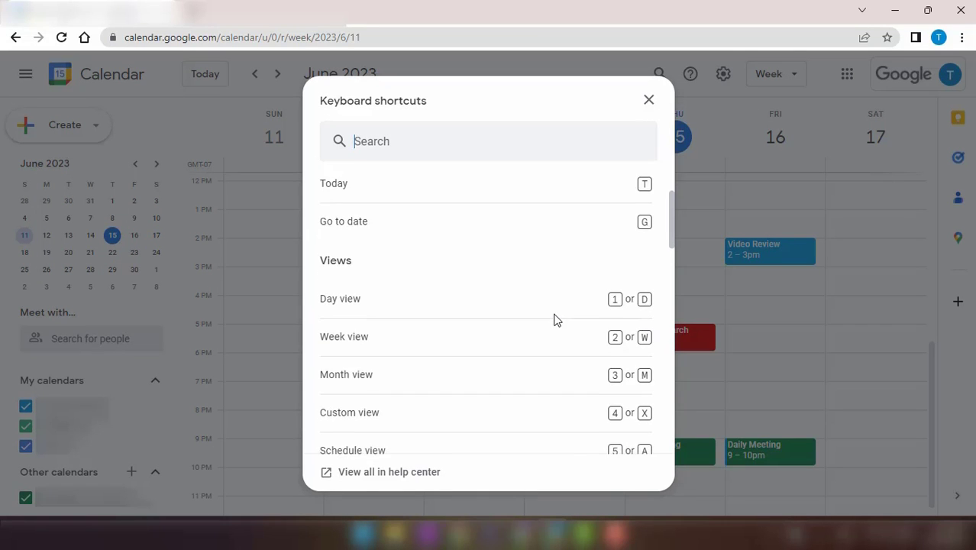
{"action": "scroll", "coordinate": [553, 319], "scroll_direction": "up", "scroll_amount": 7}
{"action": "left_click", "coordinate": [648, 100]}
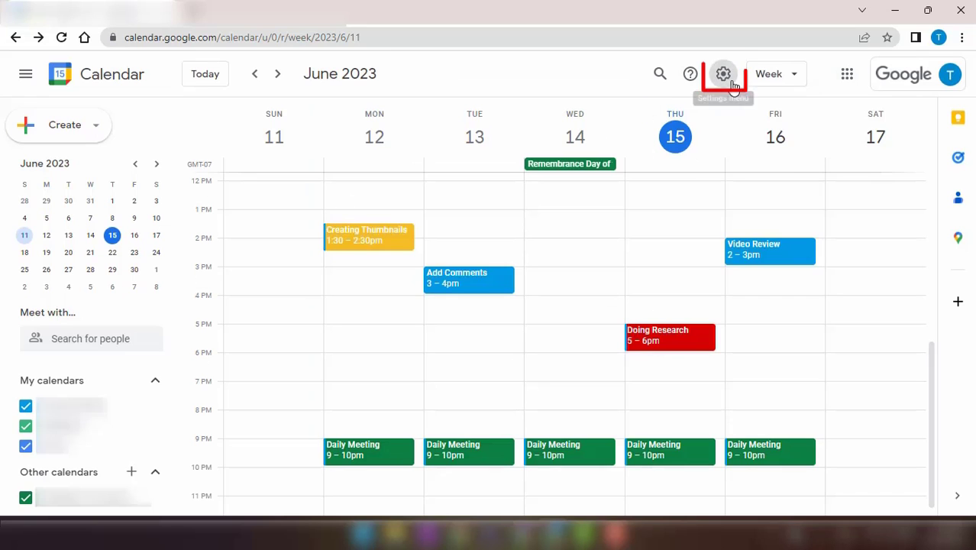
Open the keyboard shortcuts section of the calendar settings.
{"action": "left_click", "coordinate": [722, 73]}
{"action": "left_click", "coordinate": [734, 103]}
{"action": "left_click", "coordinate": [30, 412]}
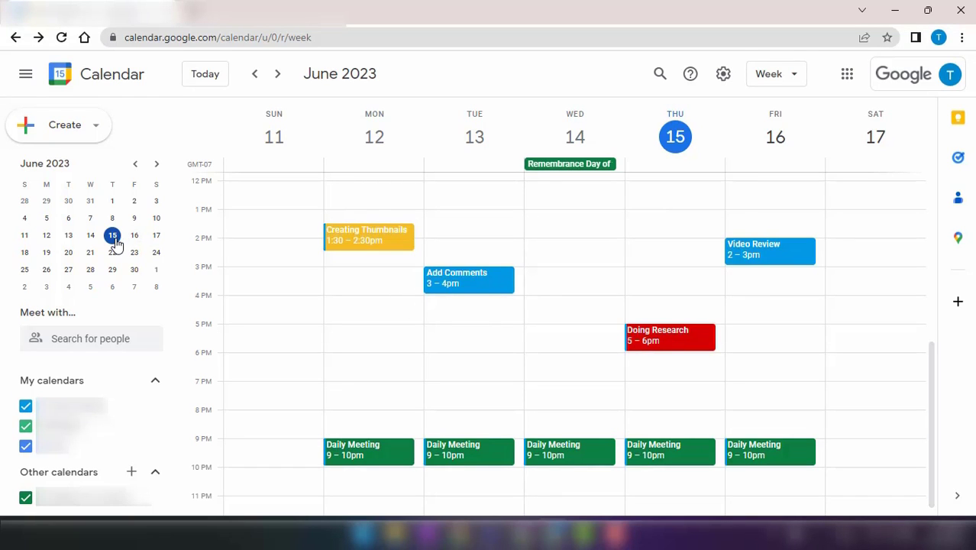
View June 15–17 as a three-day range and June 15 as a single day, ending in the week view.
{"action": "left_click_drag", "start_coordinate": [113, 243], "coordinate": [157, 243]}
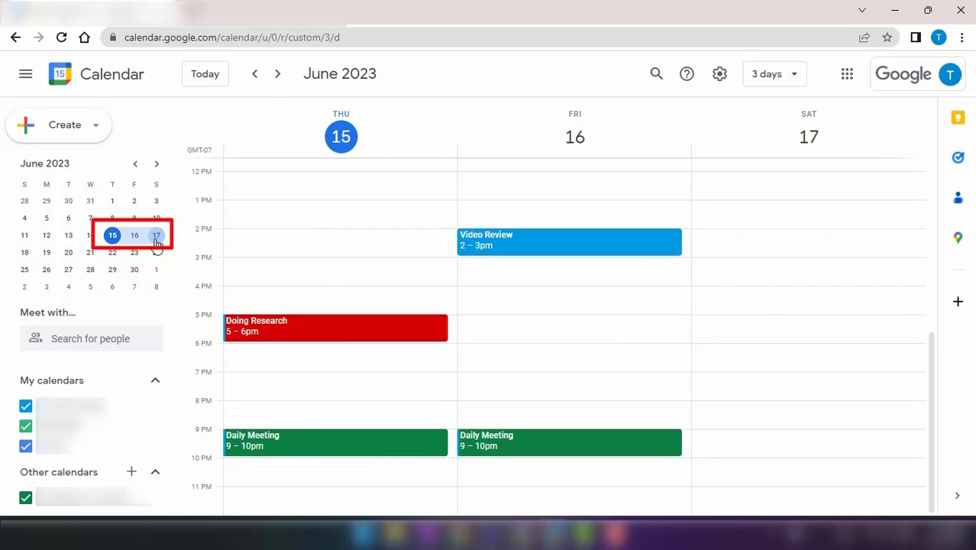
{"action": "key", "text": "d"}
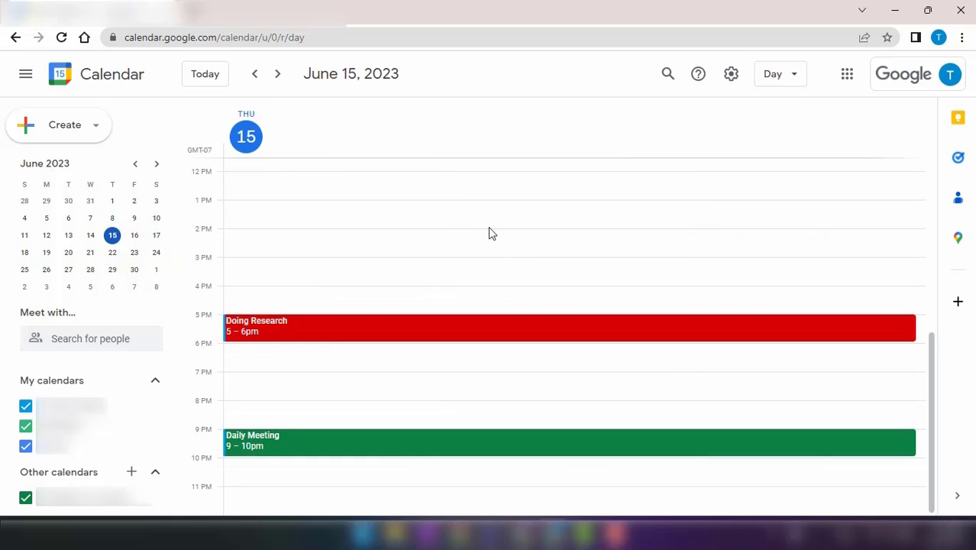
{"action": "left_click", "coordinate": [791, 78]}
{"action": "left_click", "coordinate": [778, 135]}
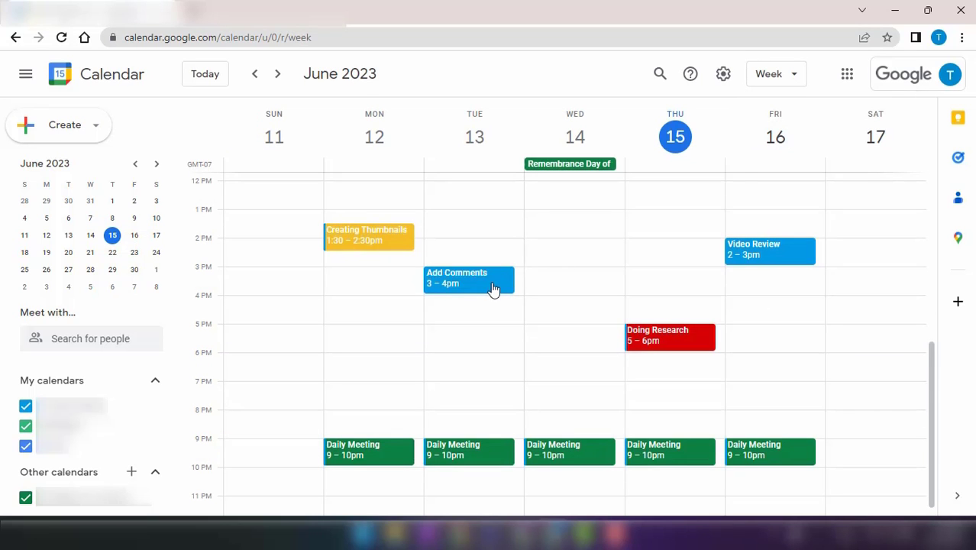
Move the Add Comments event to Thursday, June 15, 1–2pm, and switch the calendar to month view.
{"action": "left_click_drag", "start_coordinate": [494, 289], "coordinate": [694, 221]}
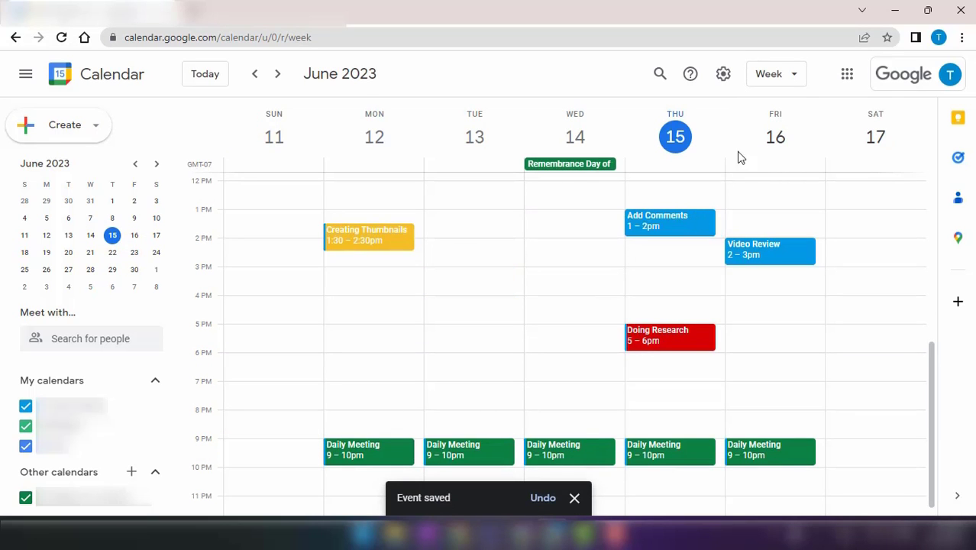
{"action": "left_click", "coordinate": [794, 87]}
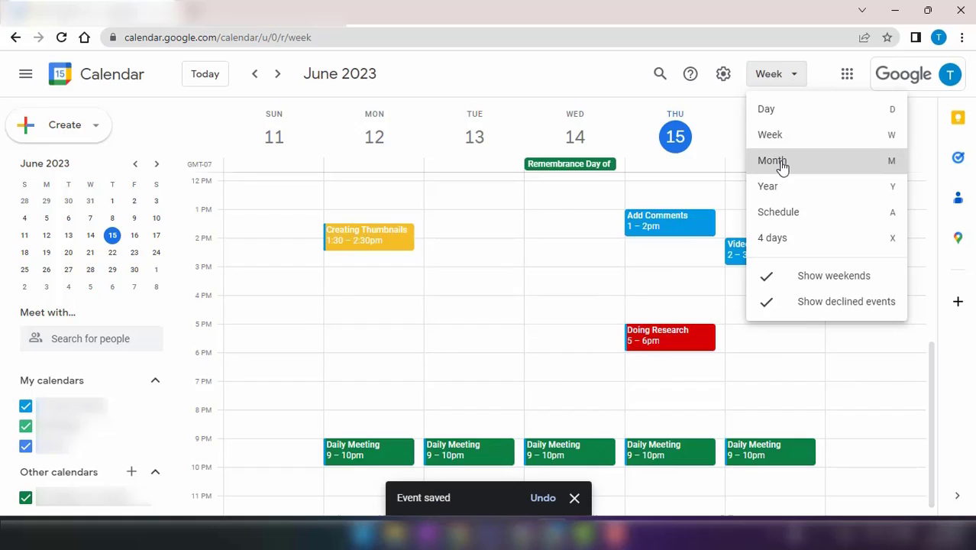
{"action": "left_click", "coordinate": [807, 162]}
{"action": "left_click_drag", "start_coordinate": [548, 165], "coordinate": [861, 159]}
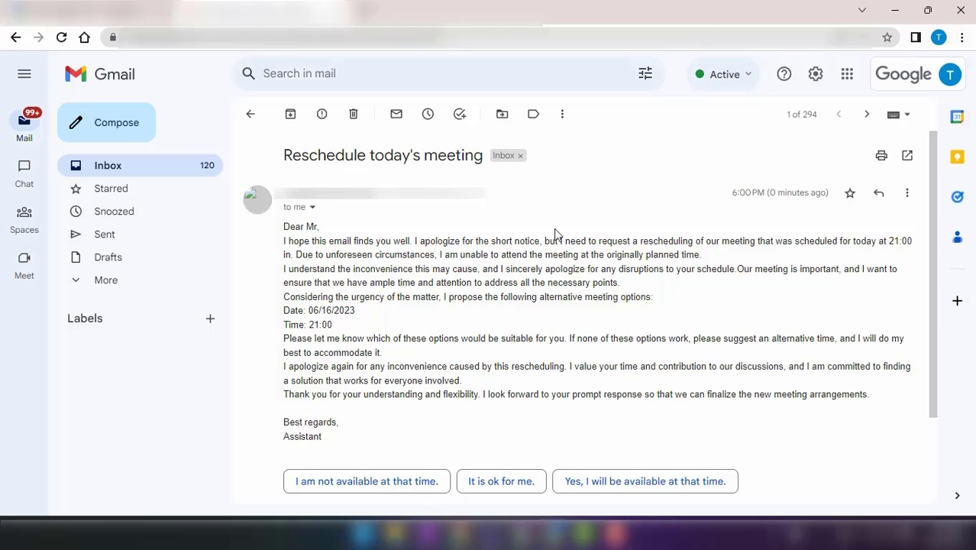
Start a calendar event from the "Reschedule today's meeting" email and review its prefilled details.
{"action": "left_click", "coordinate": [563, 116]}
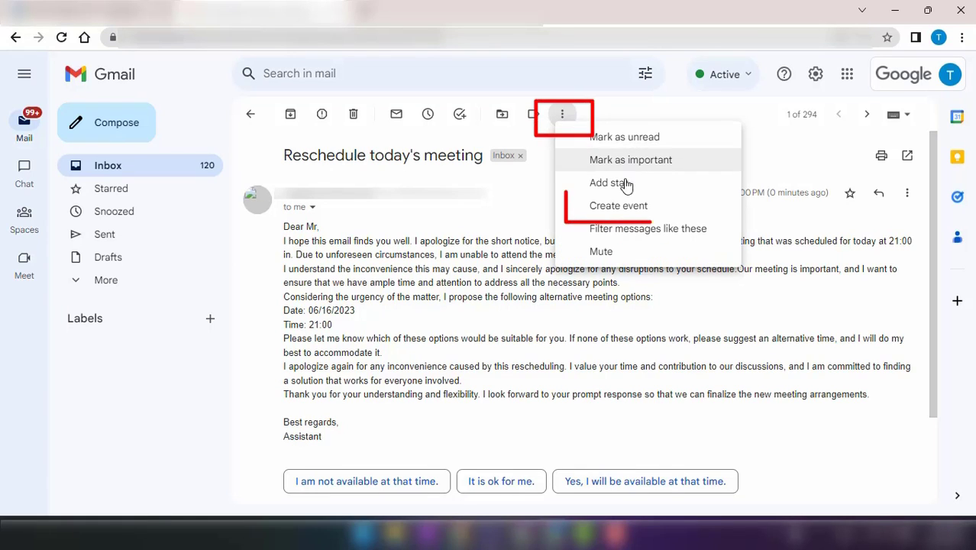
{"action": "left_click", "coordinate": [626, 207]}
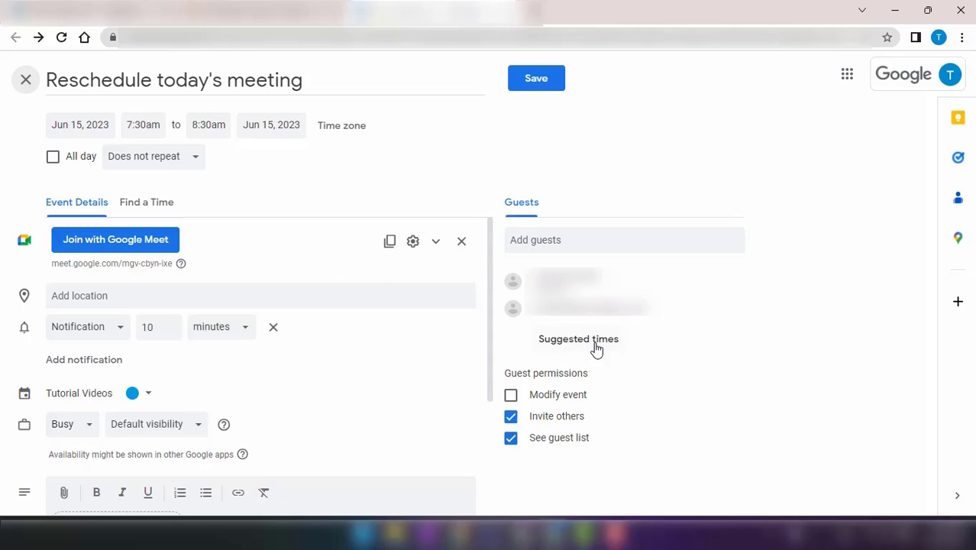
{"action": "scroll", "coordinate": [322, 396], "scroll_direction": "down", "scroll_amount": 2}
{"action": "scroll", "coordinate": [321, 405], "scroll_direction": "up", "scroll_amount": 2}
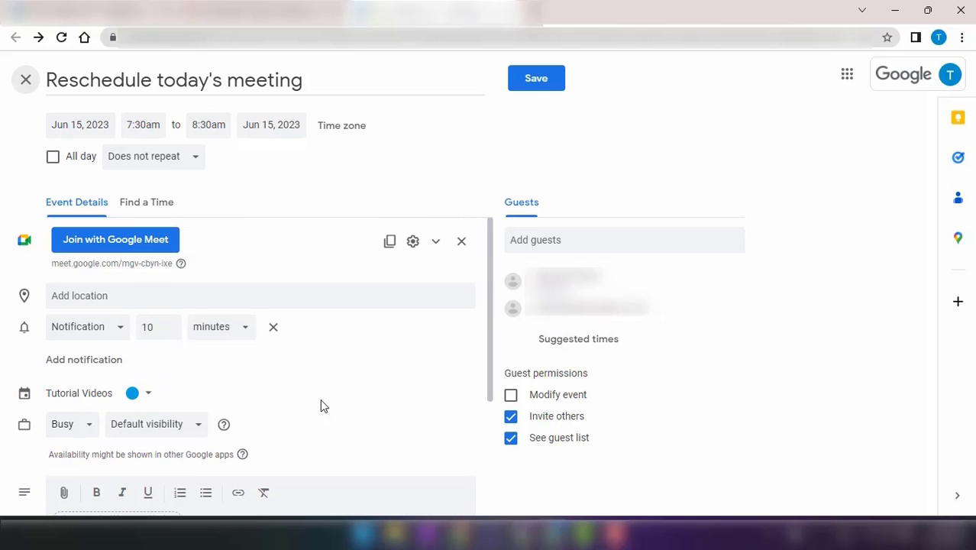
{"action": "left_click", "coordinate": [242, 303]}
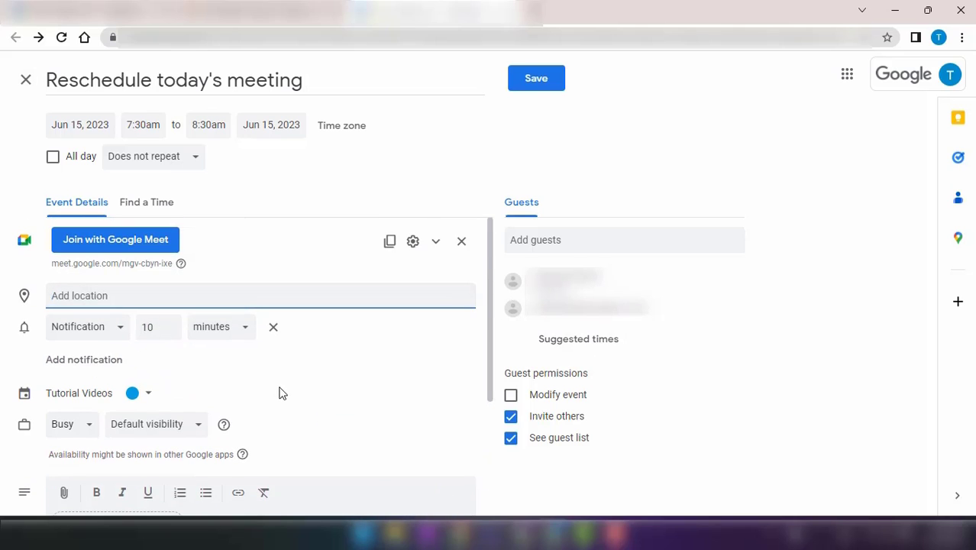
{"action": "scroll", "coordinate": [279, 392], "scroll_direction": "down", "scroll_amount": 3}
{"action": "scroll", "coordinate": [364, 309], "scroll_direction": "up", "scroll_amount": 3}
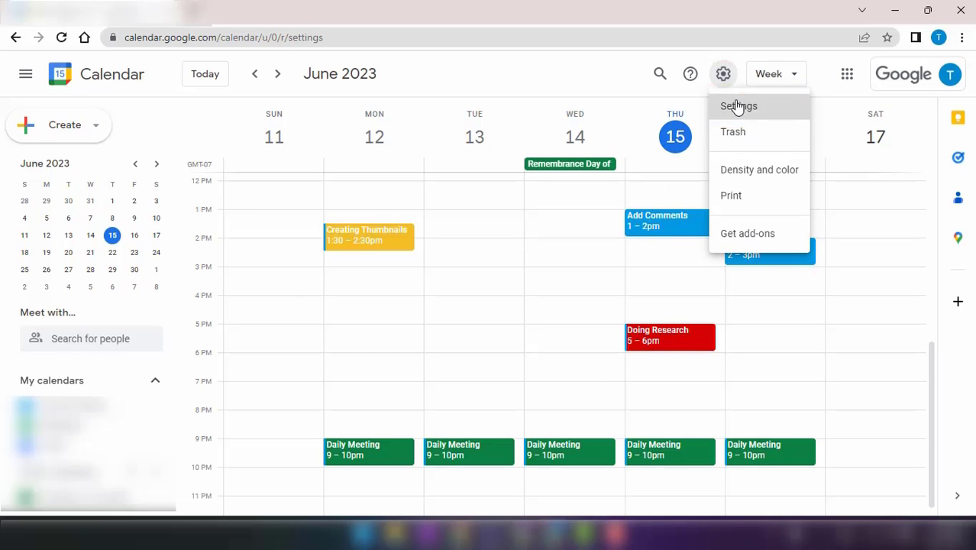
Enable a secondary time zone in the settings, set it to (GMT-10:00) Hawaii-Aleutian Standard Time, and return to the calendar.
{"action": "left_click", "coordinate": [736, 103]}
{"action": "left_click", "coordinate": [116, 195]}
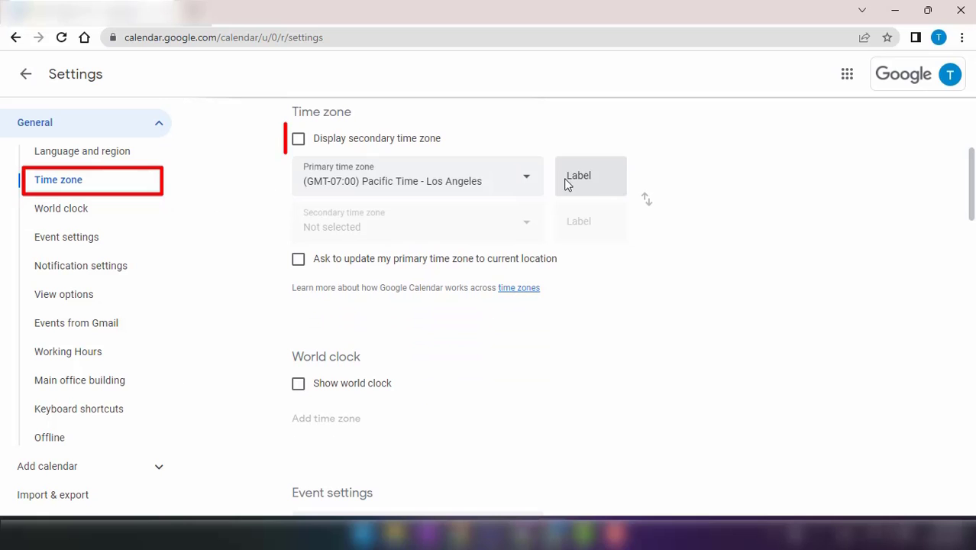
{"action": "left_click", "coordinate": [298, 138]}
{"action": "left_click", "coordinate": [525, 227]}
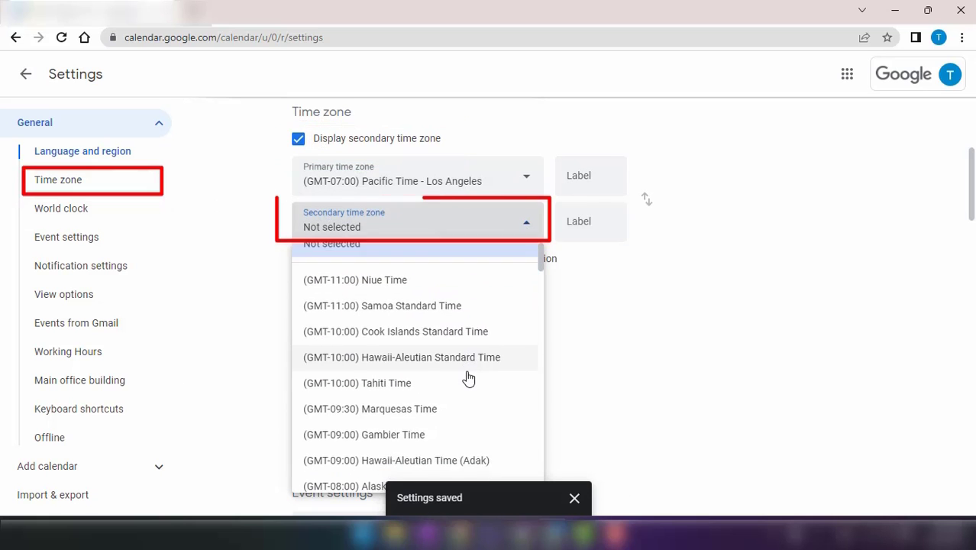
{"action": "scroll", "coordinate": [464, 377], "scroll_direction": "down", "scroll_amount": 1}
{"action": "left_click", "coordinate": [465, 316]}
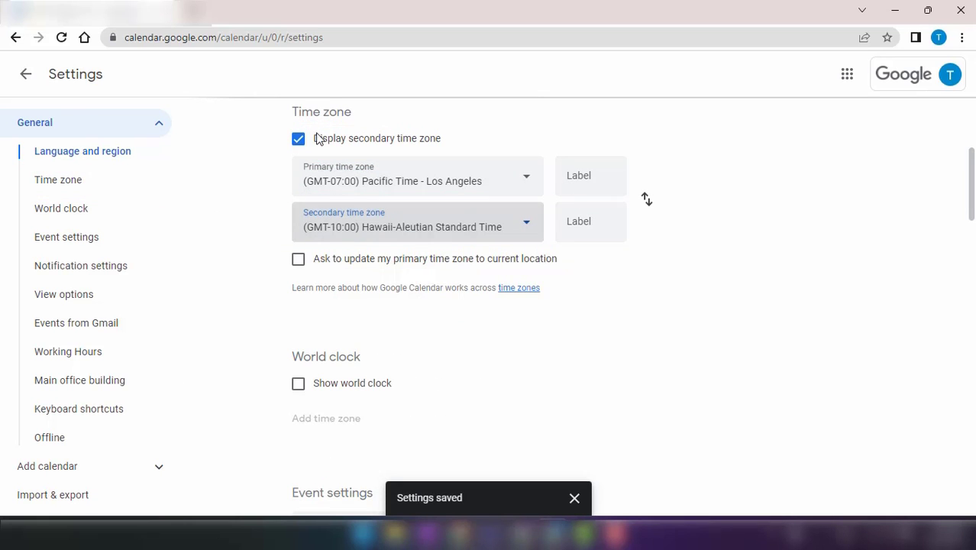
{"action": "left_click", "coordinate": [25, 74]}
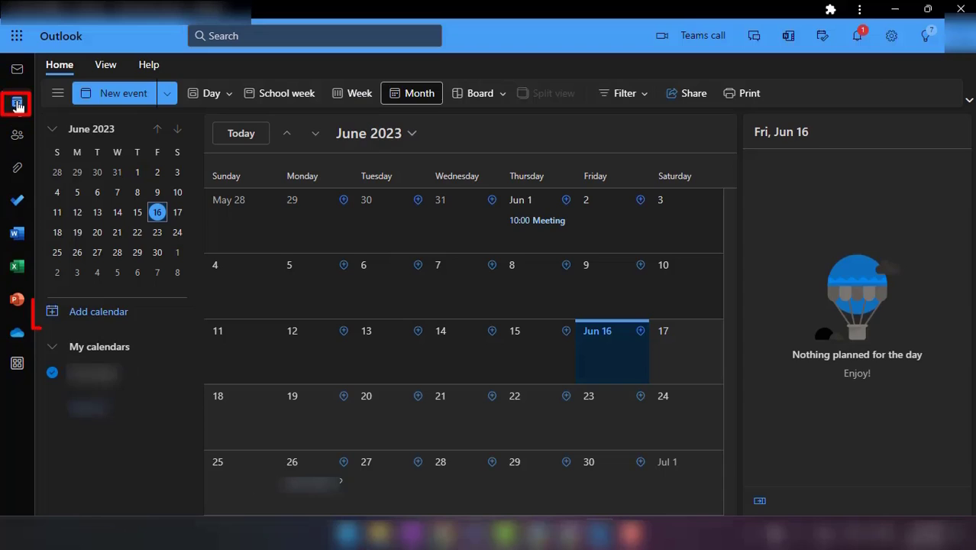
Start adding a calendar subscribed from the web and paste the Google calendar's URL as its source.
{"action": "left_click", "coordinate": [122, 311]}
{"action": "left_click", "coordinate": [159, 277]}
{"action": "left_click", "coordinate": [261, 156]}
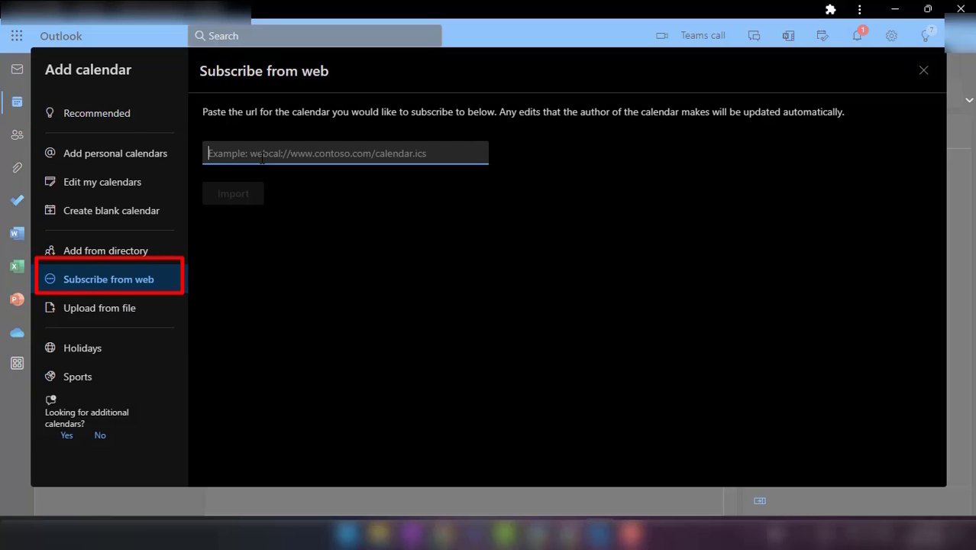
{"action": "key", "text": "ctrl+v"}
Name the subscribed calendar Google Calendar, color it red, and import it.
{"action": "key", "text": "Tab"}
{"action": "type", "text": "Google Calen"}
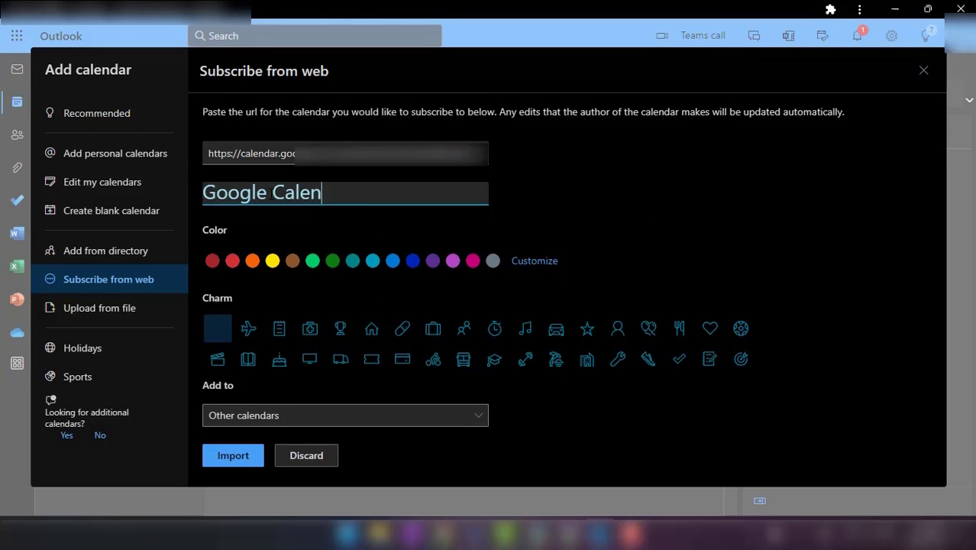
{"action": "type", "text": "dae"}
{"action": "left_click", "coordinate": [232, 260]}
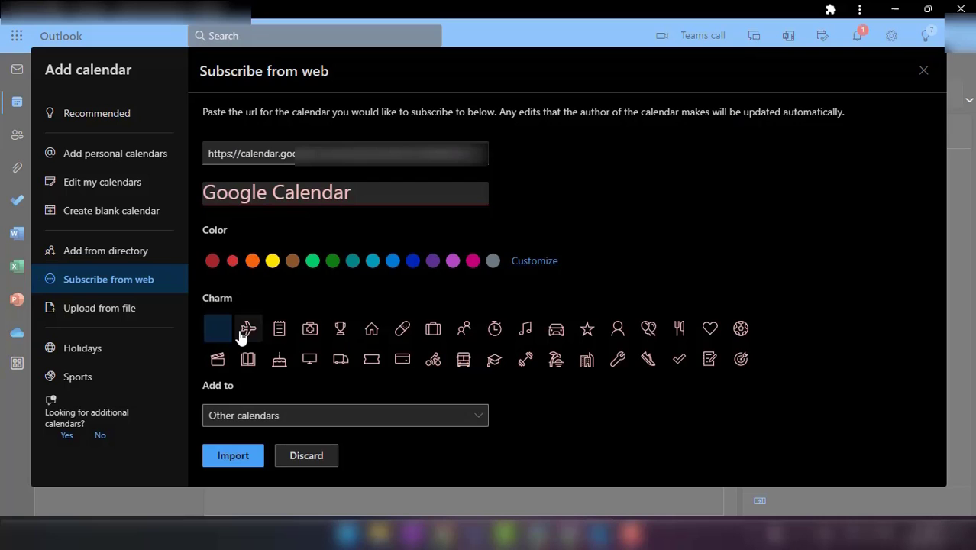
{"action": "left_click", "coordinate": [233, 455]}
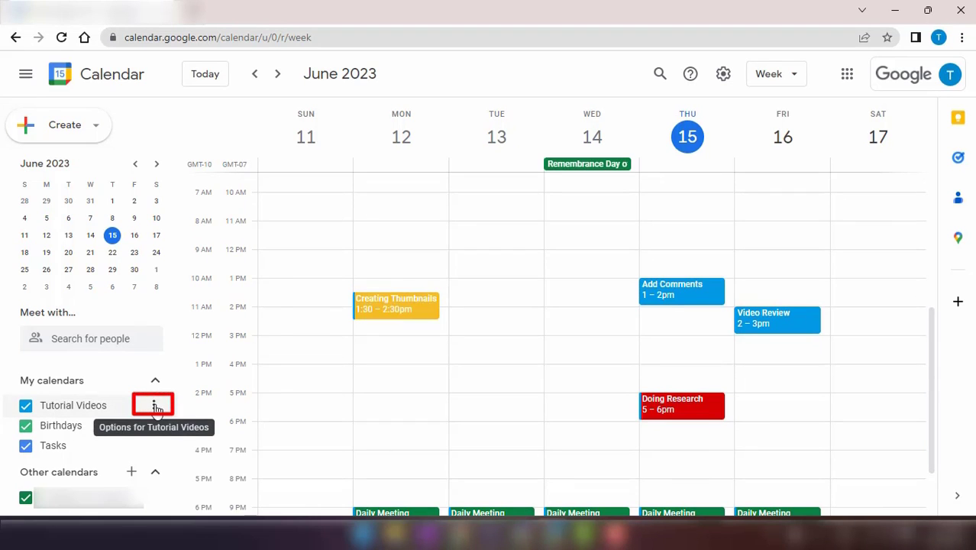
Open the Tutorial Videos calendar's sharing settings and start sharing it with specific people.
{"action": "left_click", "coordinate": [155, 406]}
{"action": "left_click", "coordinate": [225, 292]}
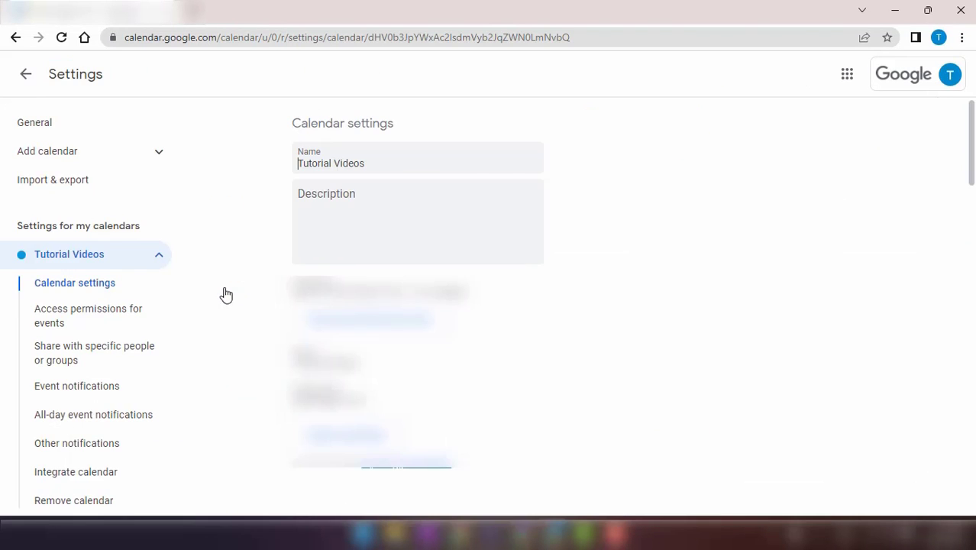
{"action": "scroll", "coordinate": [564, 358], "scroll_direction": "down", "scroll_amount": 10}
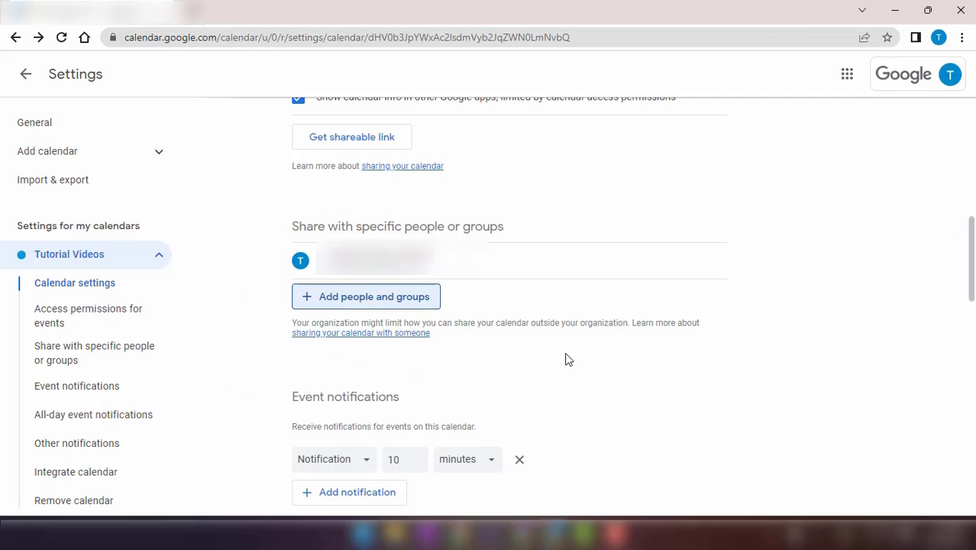
{"action": "left_click", "coordinate": [415, 309]}
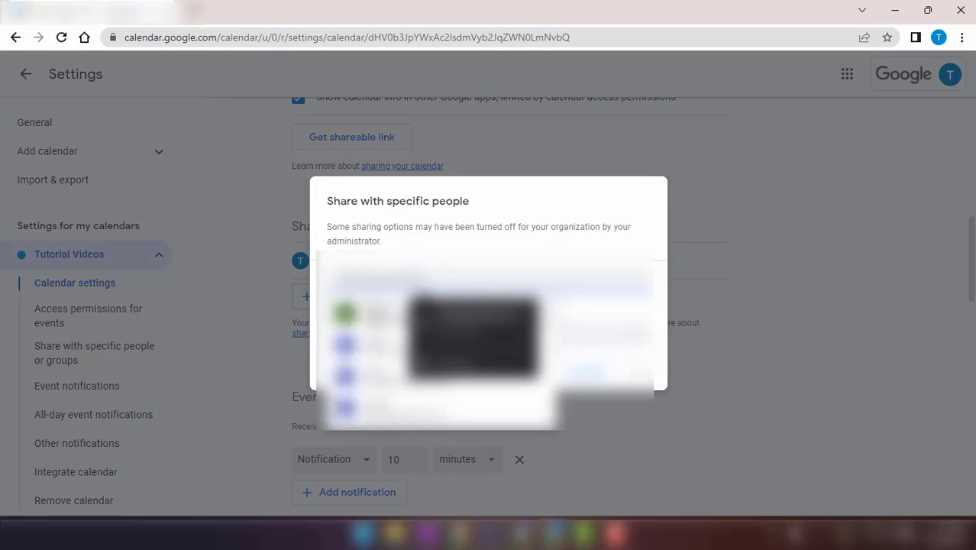
{"action": "left_click", "coordinate": [617, 349]}
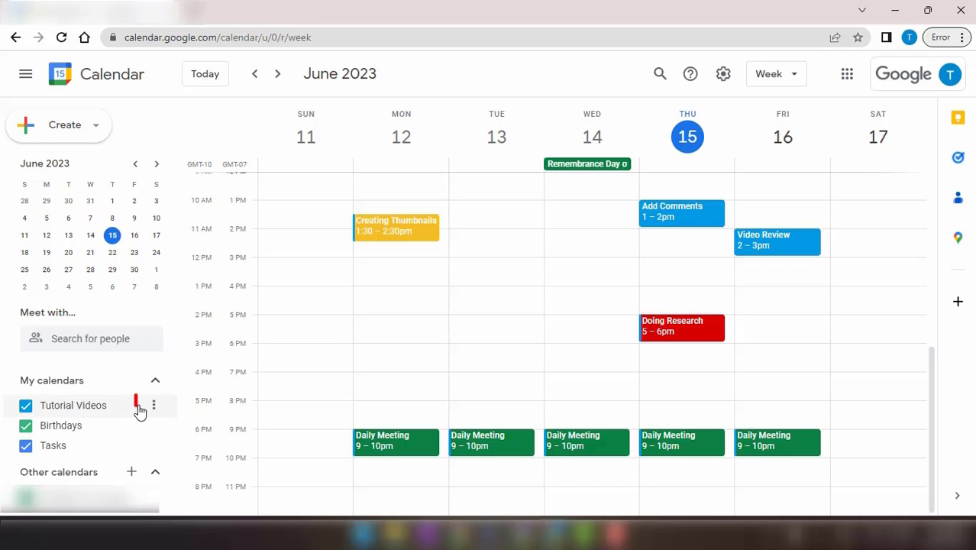
Add a second event notification to the Tutorial Videos calendar and set it to 8 minutes.
{"action": "left_click", "coordinate": [155, 405]}
{"action": "left_click", "coordinate": [200, 297]}
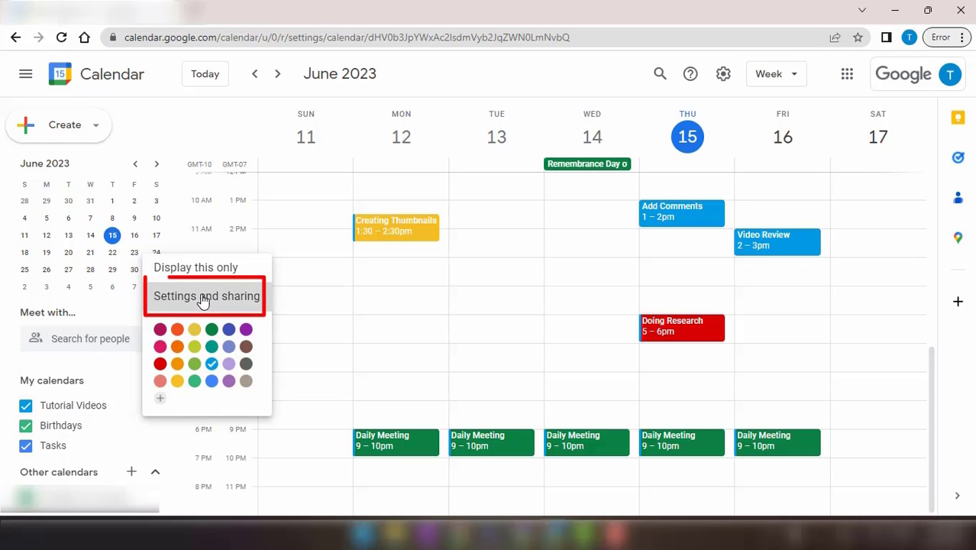
{"action": "left_click", "coordinate": [105, 384]}
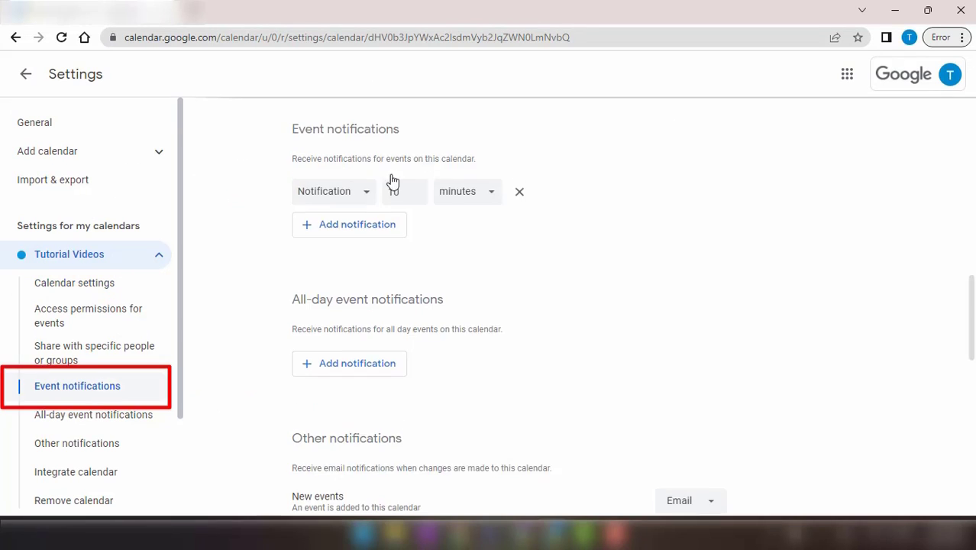
{"action": "scroll", "coordinate": [474, 238], "scroll_direction": "up", "scroll_amount": 1}
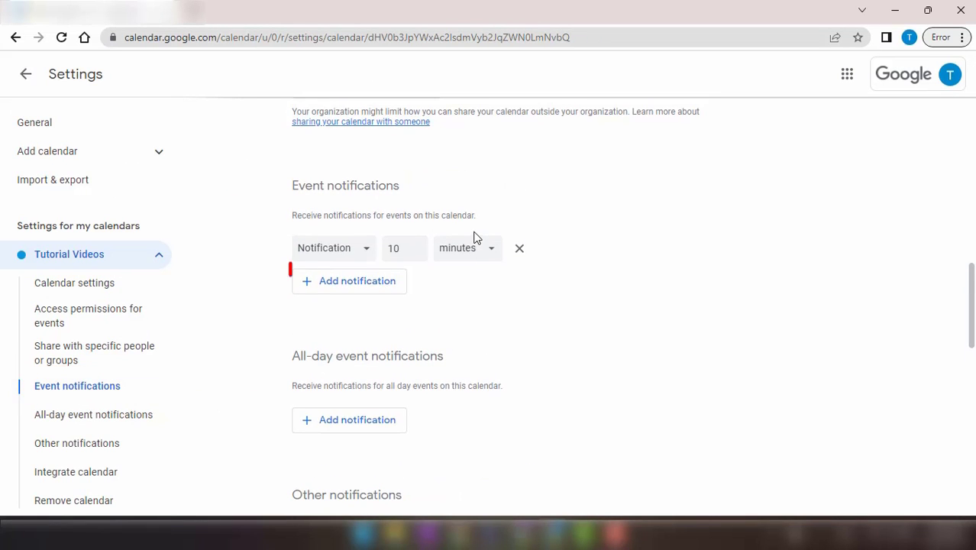
{"action": "left_click", "coordinate": [379, 292]}
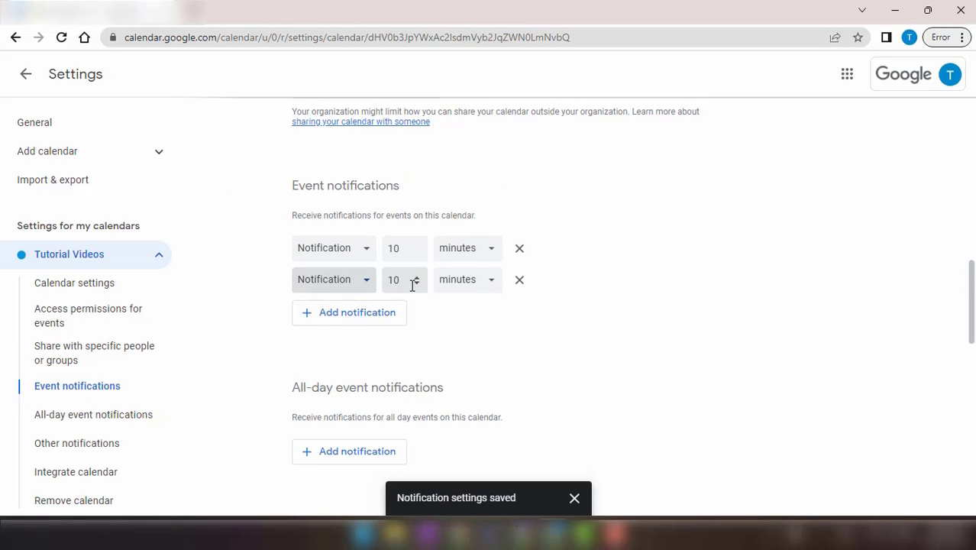
{"action": "left_click", "coordinate": [418, 284]}
{"action": "left_click", "coordinate": [418, 284]}
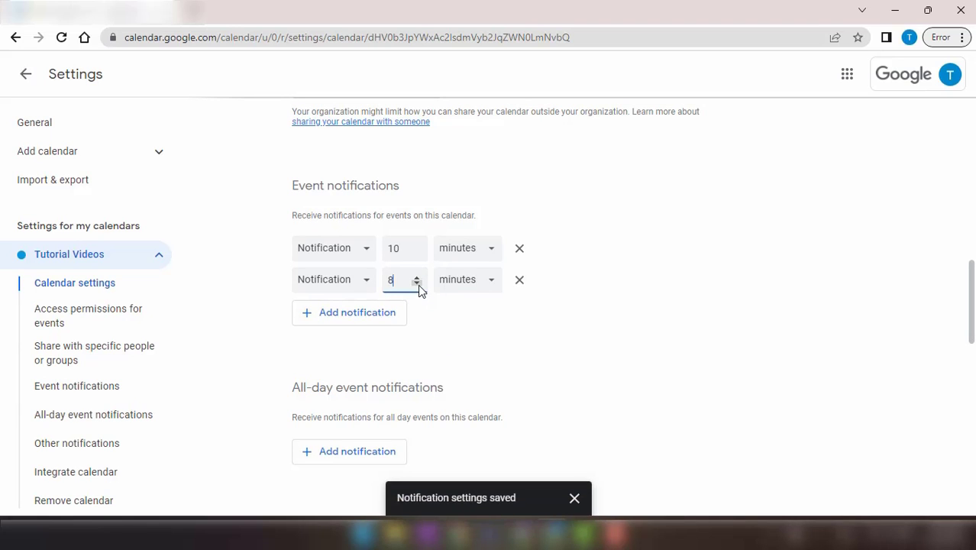
Go to the all-day event notification settings of the Tutorial Videos calendar.
{"action": "scroll", "coordinate": [590, 277], "scroll_direction": "down", "scroll_amount": 1}
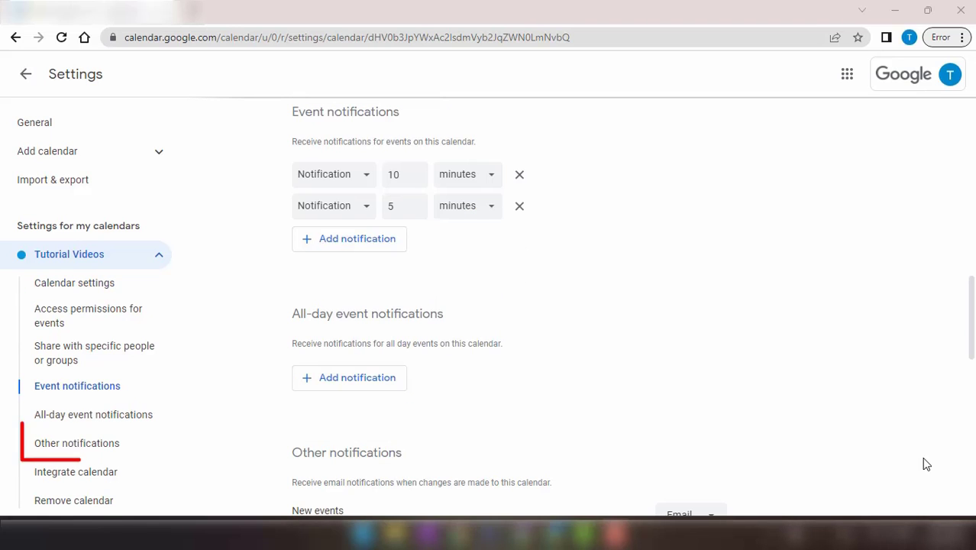
{"action": "left_click", "coordinate": [134, 413]}
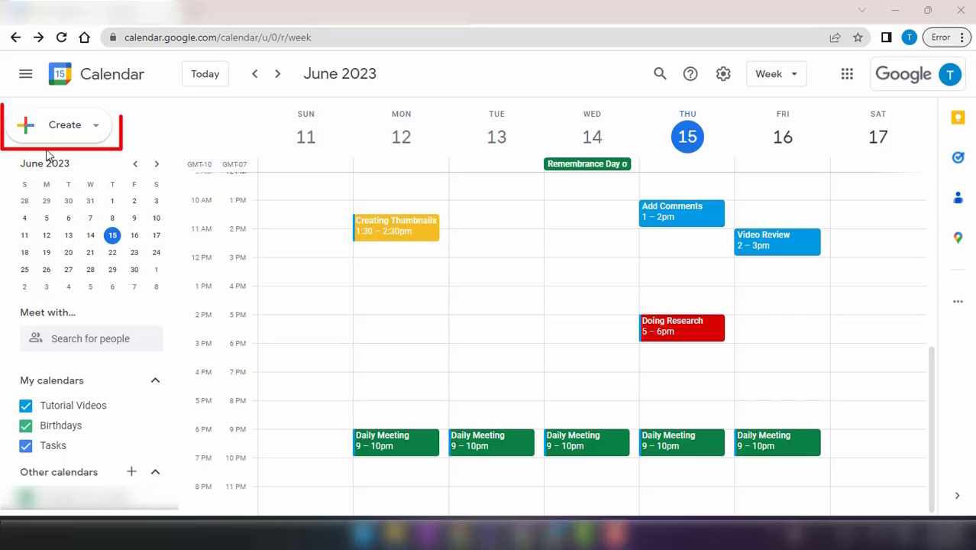
Create a new calendar event titled Daily Meetings.
{"action": "left_click", "coordinate": [50, 132]}
{"action": "left_click", "coordinate": [103, 167]}
{"action": "type", "text": "Daily Meetings"}
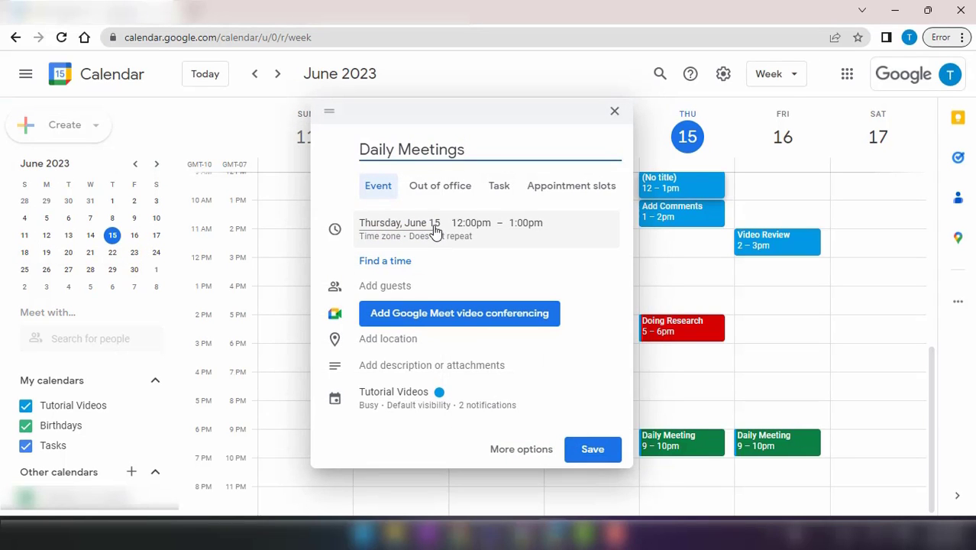
Set the start time of the Daily Meetings event on Thursday, June 15 to 9:00pm.
{"action": "left_click", "coordinate": [434, 226]}
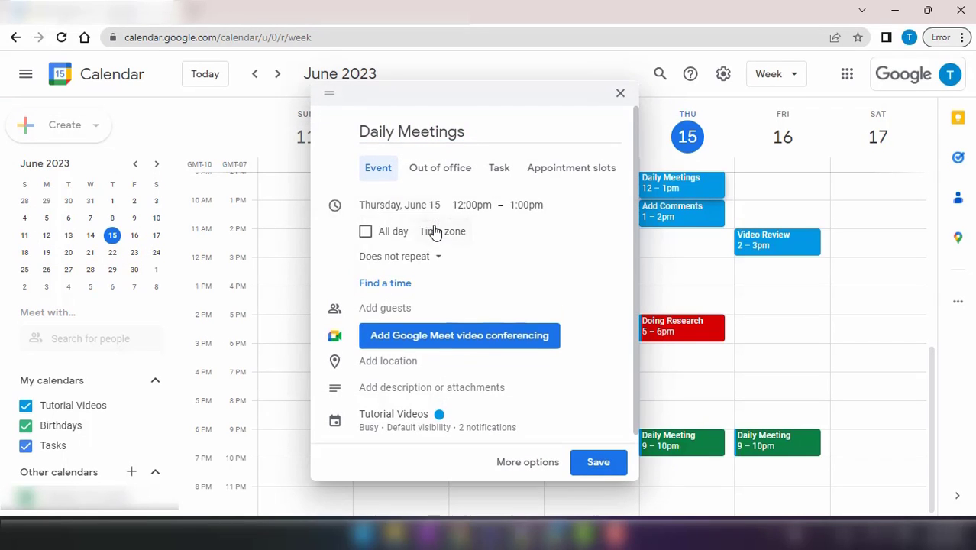
{"action": "left_click", "coordinate": [482, 307]}
{"action": "left_click", "coordinate": [464, 205]}
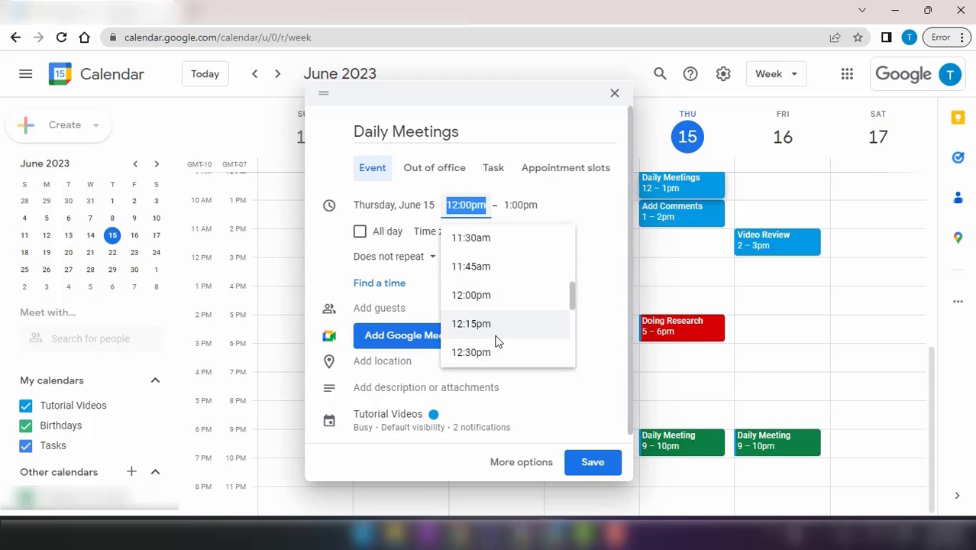
{"action": "scroll", "coordinate": [496, 340], "scroll_direction": "down", "scroll_amount": 9}
{"action": "scroll", "coordinate": [506, 327], "scroll_direction": "down", "scroll_amount": 3}
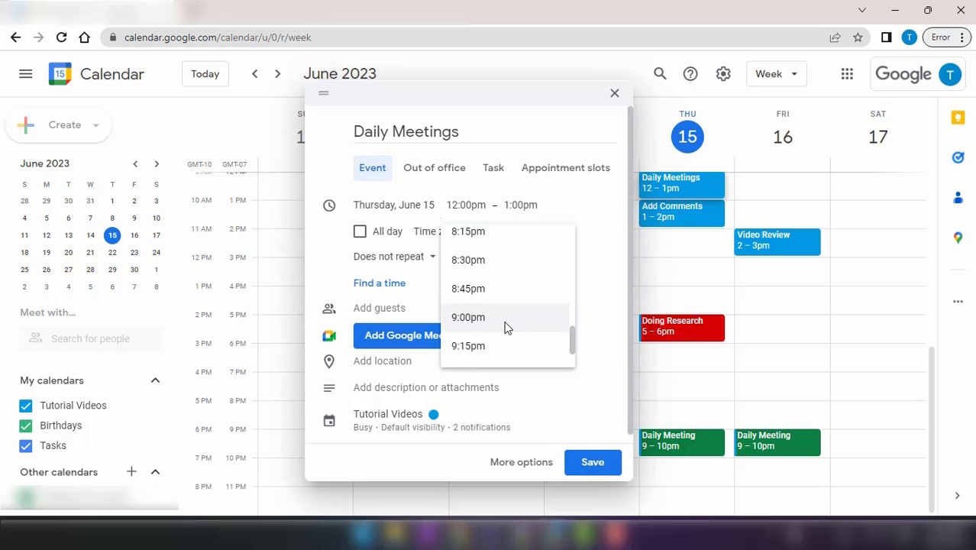
{"action": "left_click", "coordinate": [505, 327]}
Make the Daily Meetings event repeat daily, check it in the find-a-time day view, and save it.
{"action": "left_click", "coordinate": [404, 257]}
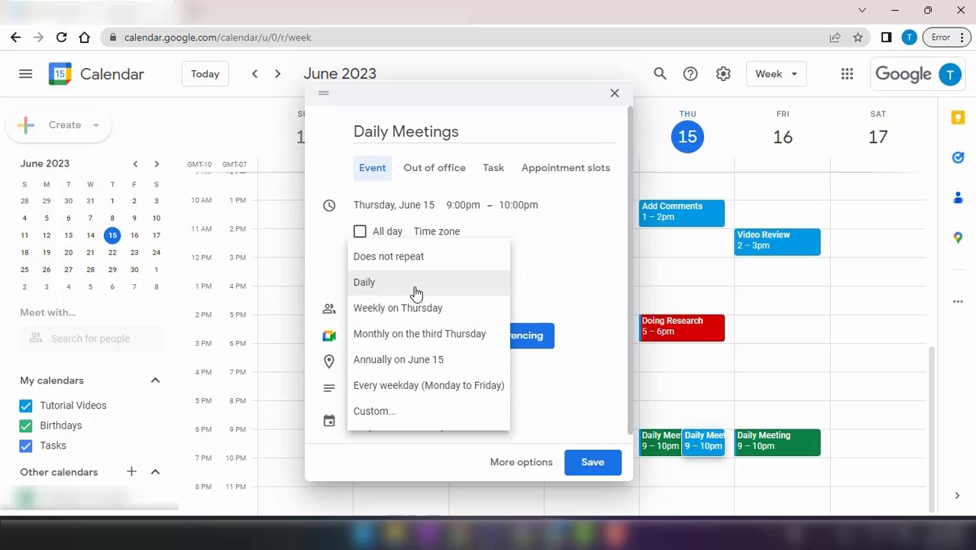
{"action": "left_click", "coordinate": [414, 289]}
{"action": "left_click", "coordinate": [401, 284]}
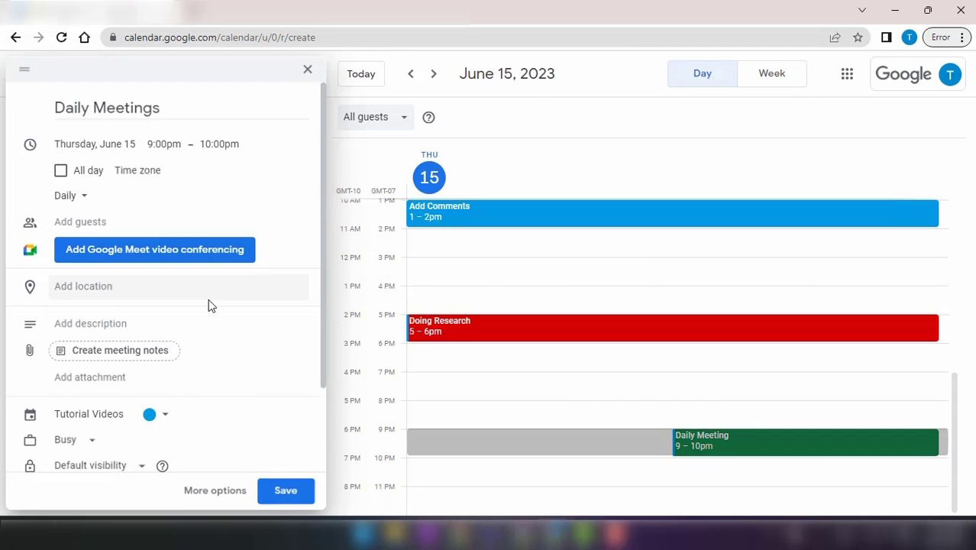
{"action": "left_click", "coordinate": [286, 491]}
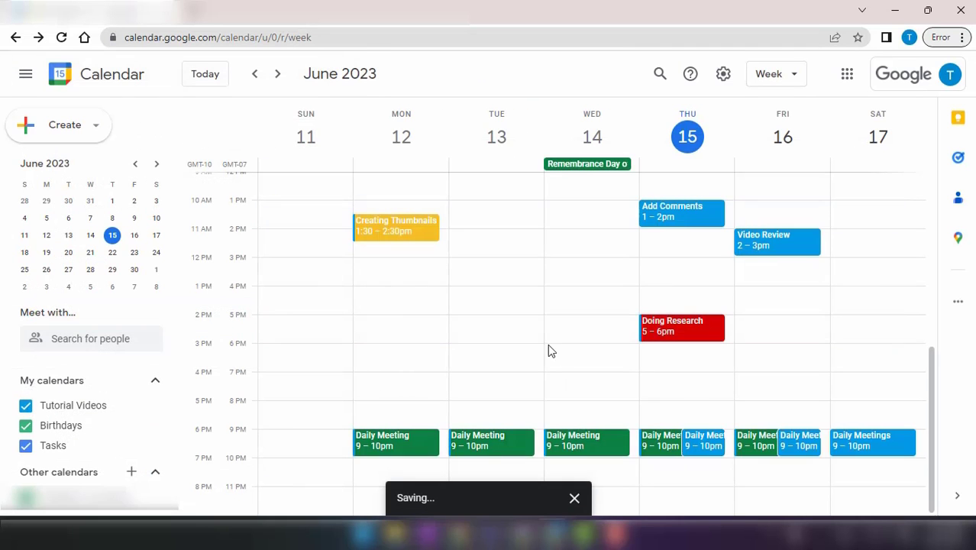
Switch the calendar to the month view and start a new event on Saturday, April 1.
{"action": "left_click", "coordinate": [797, 81]}
{"action": "left_click", "coordinate": [778, 161]}
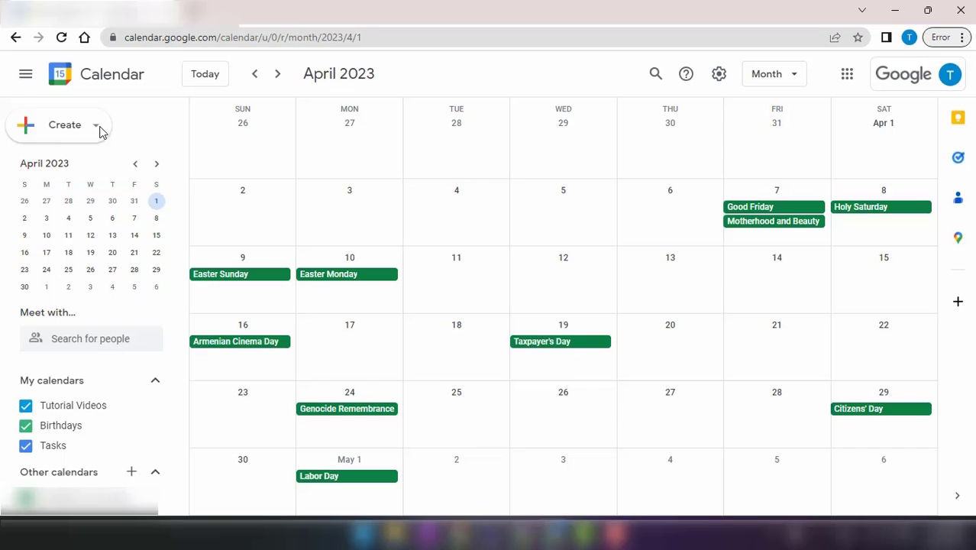
{"action": "left_click", "coordinate": [51, 133]}
{"action": "left_click", "coordinate": [87, 161]}
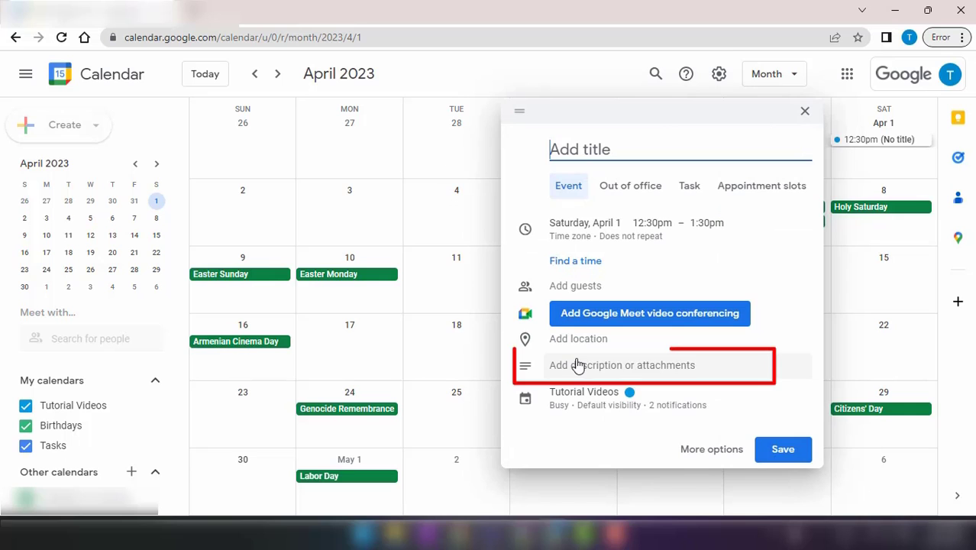
Add meeting notes to the new April 1 event and attach the file Untitled form.
{"action": "left_click", "coordinate": [578, 365]}
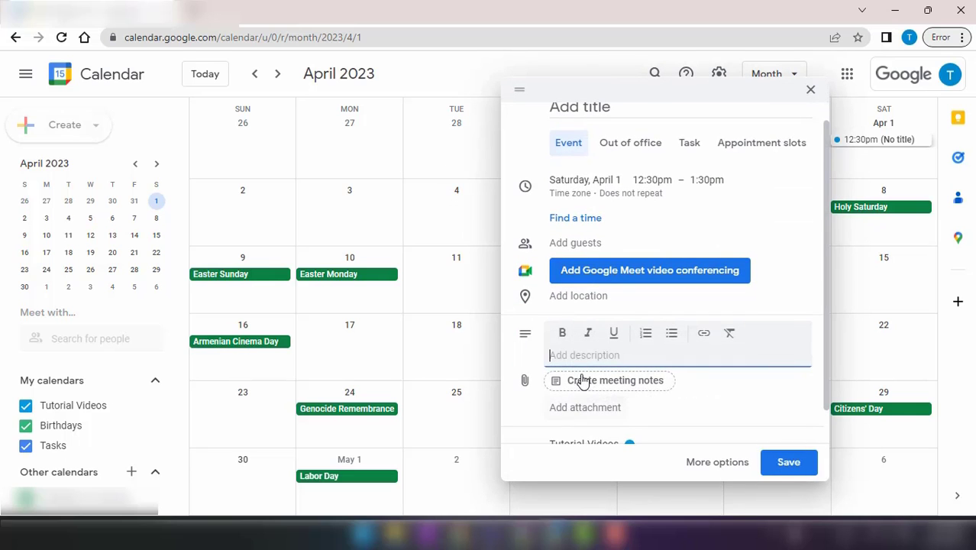
{"action": "left_click", "coordinate": [583, 380]}
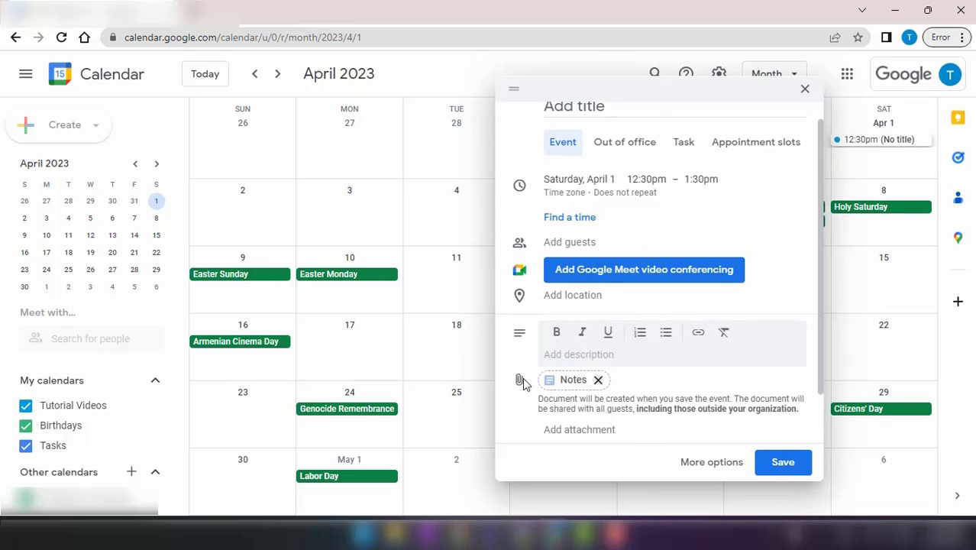
{"action": "left_click", "coordinate": [557, 429]}
{"action": "double_click", "coordinate": [248, 283]}
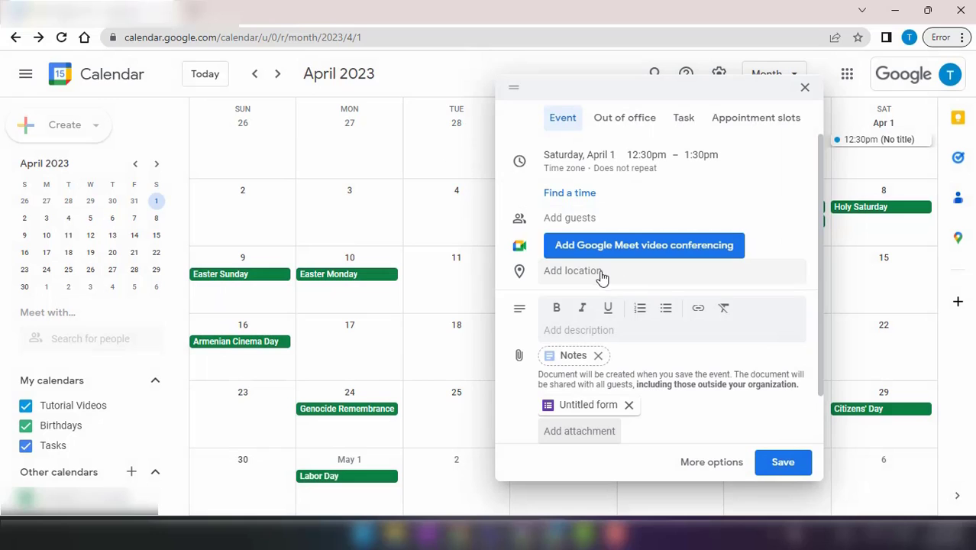
Start adding guests to the new April 1 event.
{"action": "left_click", "coordinate": [586, 220]}
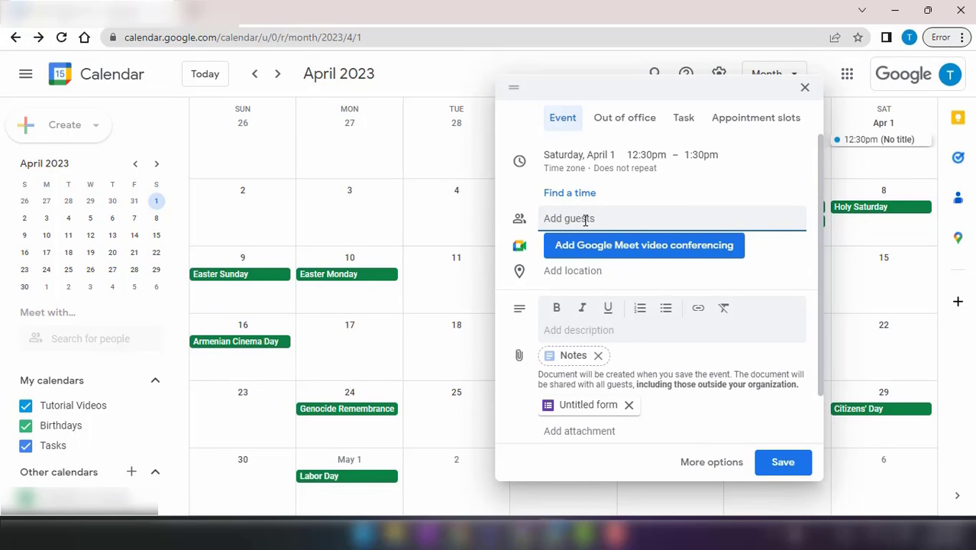
{"action": "left_click", "coordinate": [584, 220]}
{"action": "left_click", "coordinate": [611, 244]}
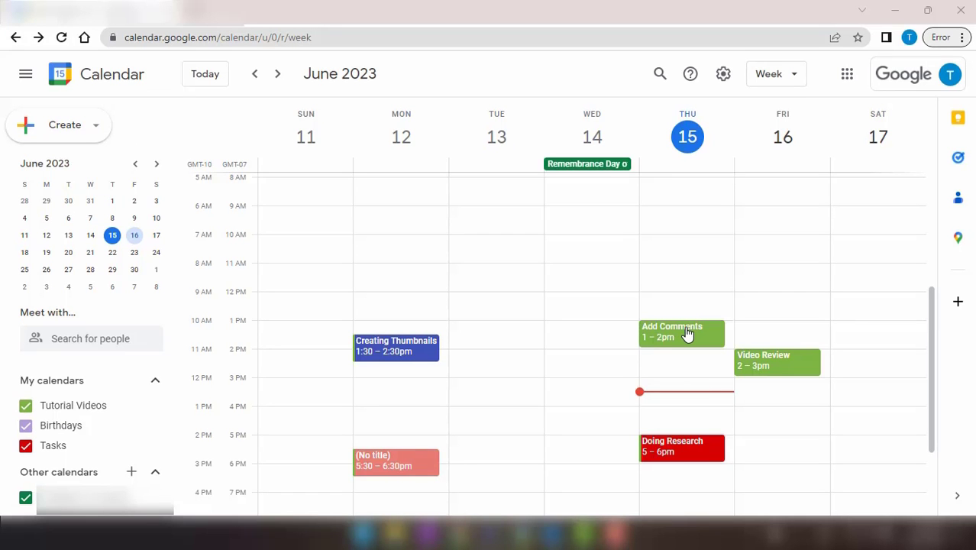
Start changing the owner of the Add Comments event on Thursday, June 15.
{"action": "left_click", "coordinate": [687, 335]}
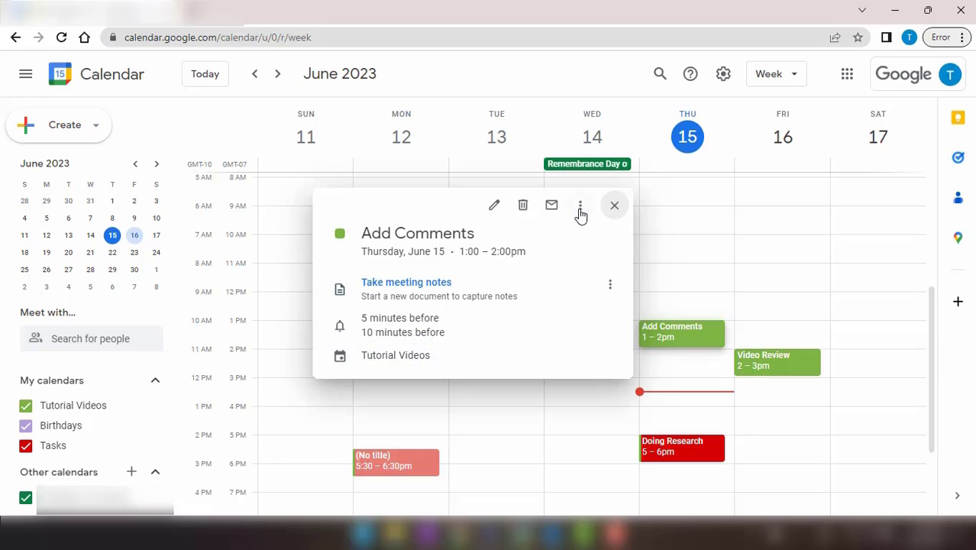
{"action": "left_click", "coordinate": [580, 208]}
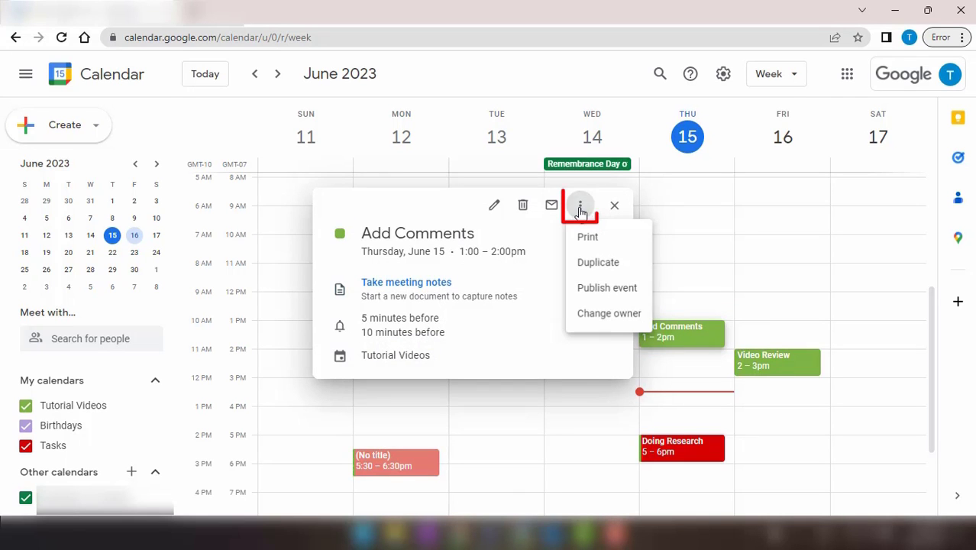
{"action": "left_click", "coordinate": [644, 328]}
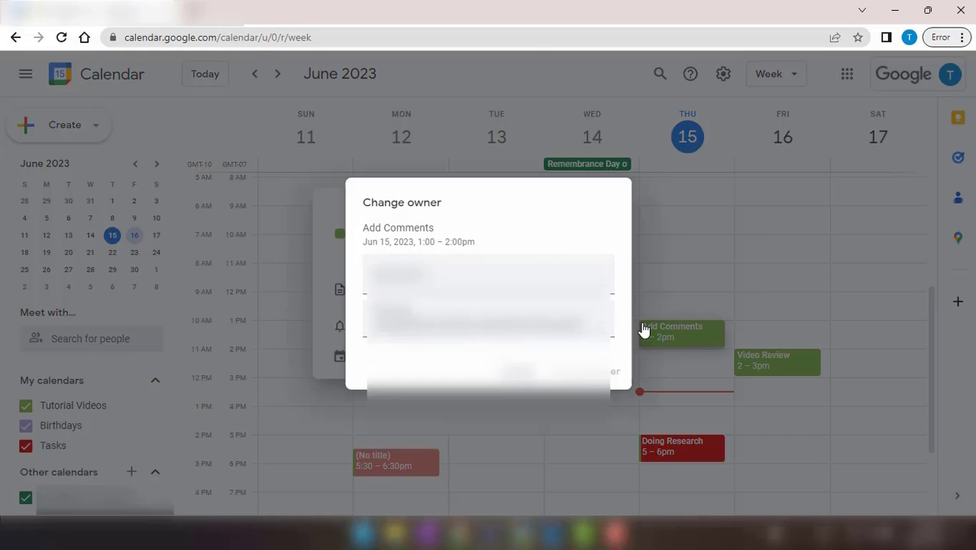
{"action": "left_click", "coordinate": [546, 317]}
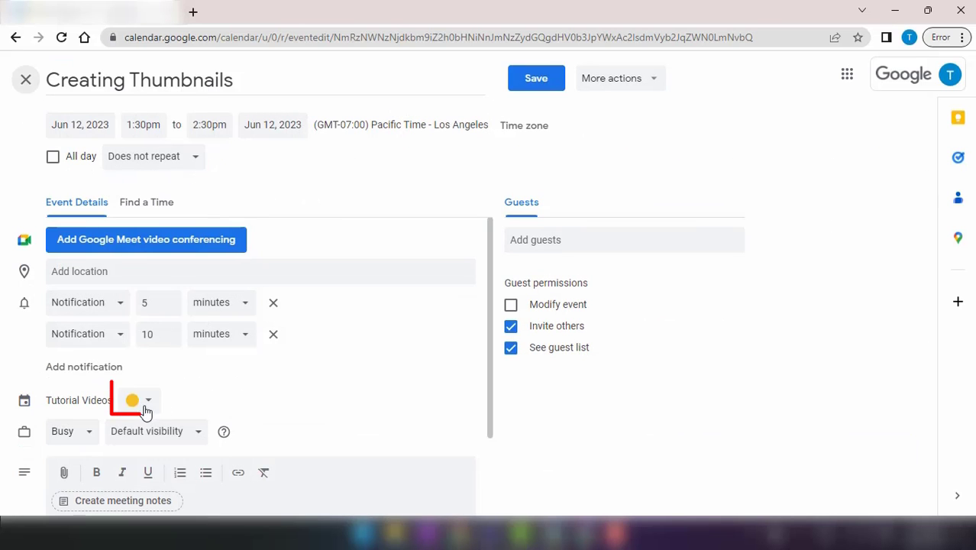
Change the Creating Thumbnails event's color to dark blue and save the event.
{"action": "left_click", "coordinate": [145, 410]}
{"action": "left_click", "coordinate": [149, 364]}
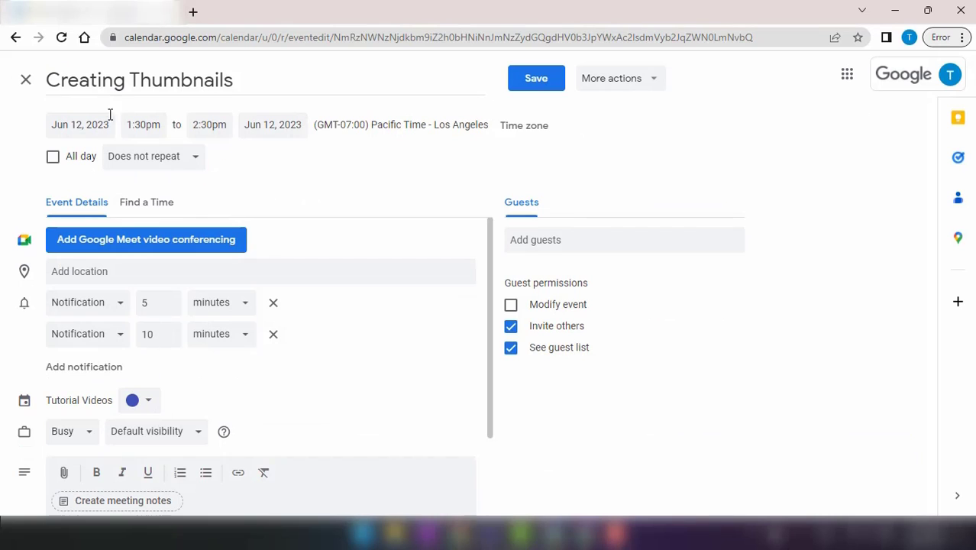
{"action": "left_click", "coordinate": [534, 79]}
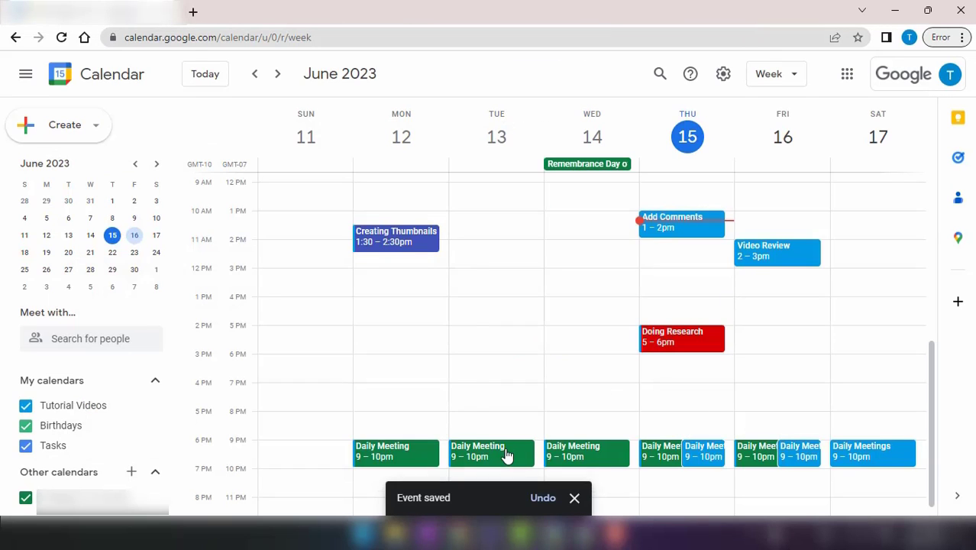
Open the Daily Meeting event on Tuesday, June 13, change its color to light green, and save it.
{"action": "left_click", "coordinate": [505, 455]}
{"action": "left_click", "coordinate": [305, 271]}
{"action": "left_click", "coordinate": [134, 405]}
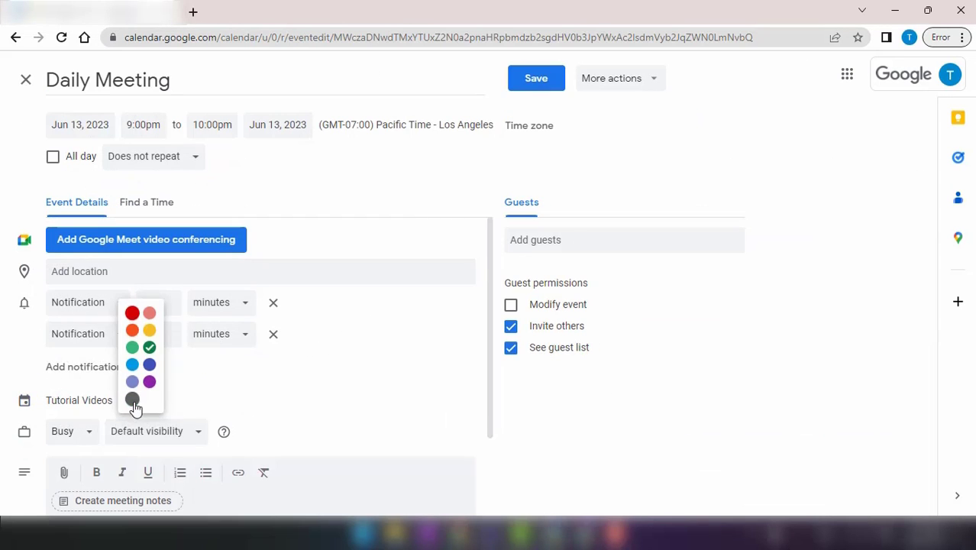
{"action": "left_click", "coordinate": [132, 347]}
{"action": "left_click", "coordinate": [519, 79]}
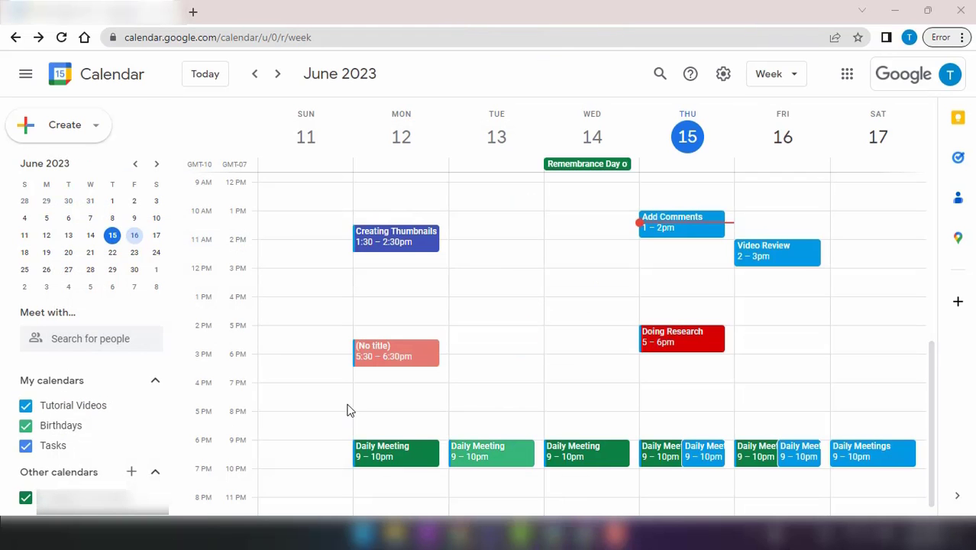
Color the Tutorial Videos calendar light green, the Birthdays calendar lavender, and the Tasks calendar red.
{"action": "left_click", "coordinate": [153, 405]}
{"action": "left_click", "coordinate": [192, 358]}
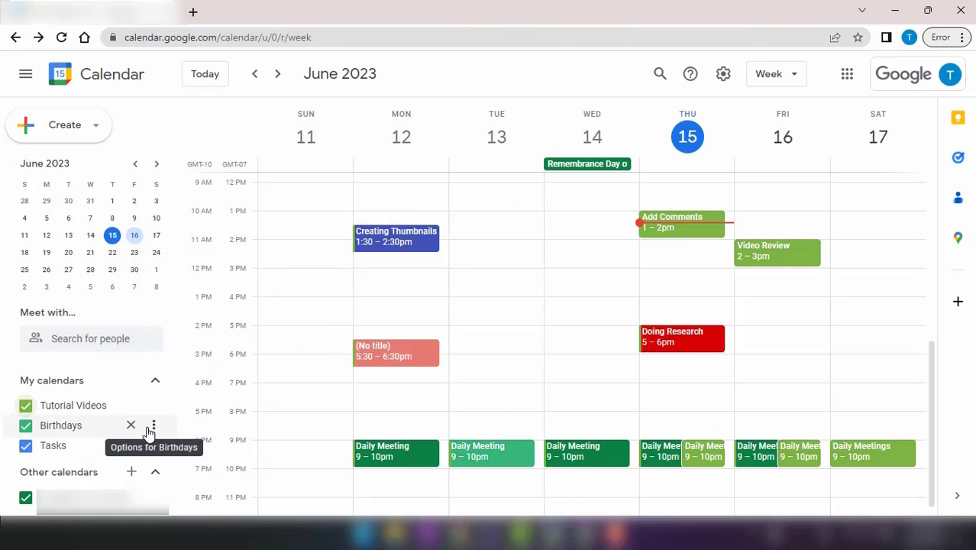
{"action": "left_click", "coordinate": [153, 425]}
{"action": "left_click", "coordinate": [229, 383]}
{"action": "left_click", "coordinate": [154, 445]}
{"action": "left_click", "coordinate": [170, 388]}
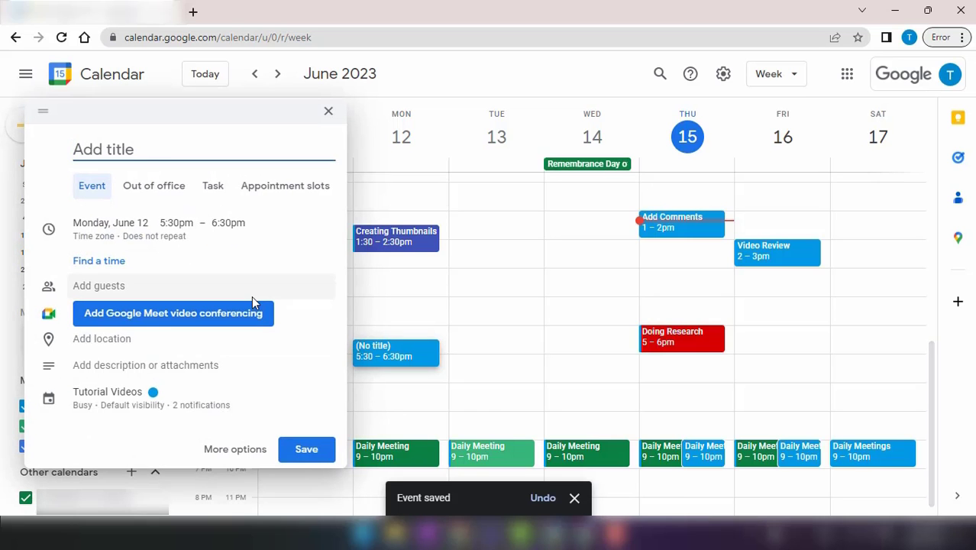
Color the new untitled event on Monday, June 12 at 5:30pm light red.
{"action": "scroll", "coordinate": [151, 353], "scroll_direction": "down", "scroll_amount": 3}
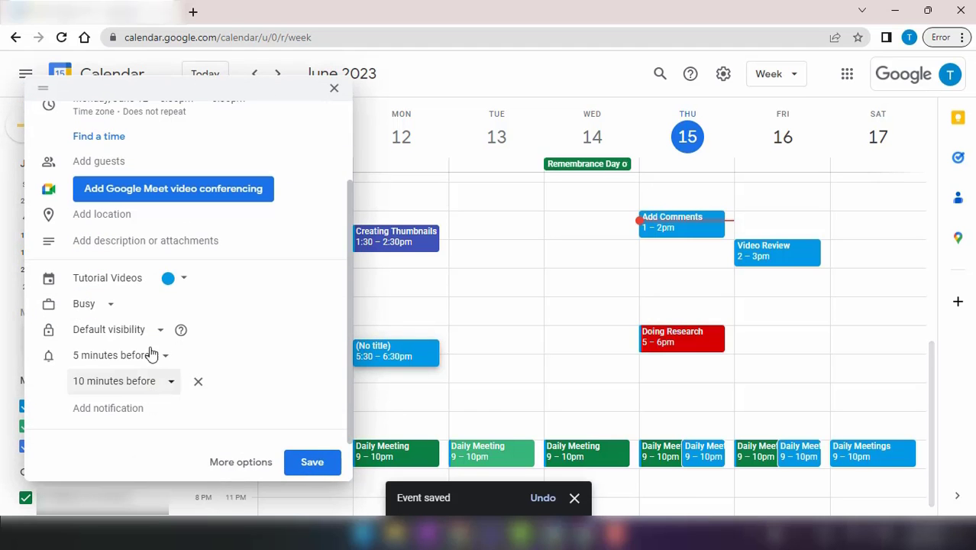
{"action": "left_click", "coordinate": [168, 279]}
{"action": "left_click", "coordinate": [185, 283]}
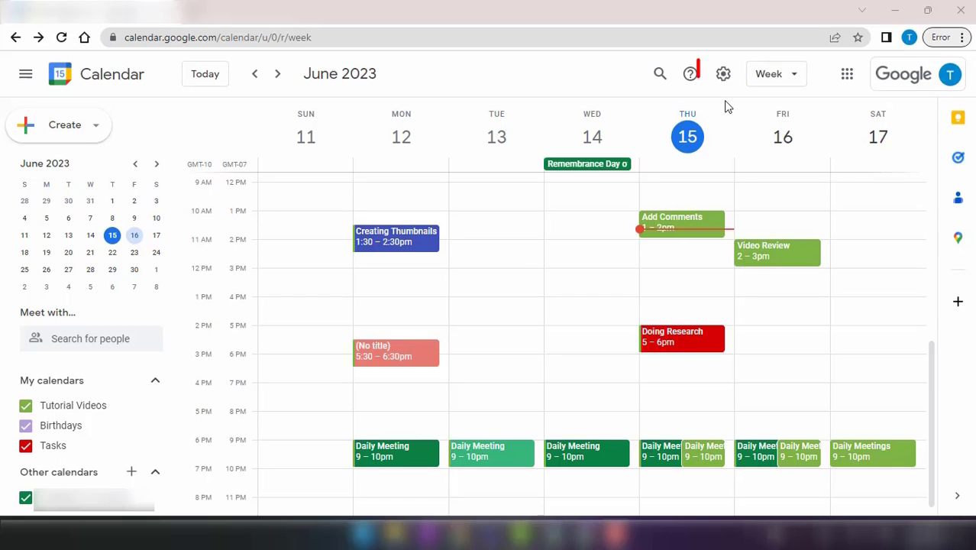
Enable working hours in the general calendar settings.
{"action": "left_click", "coordinate": [723, 72]}
{"action": "left_click", "coordinate": [730, 109]}
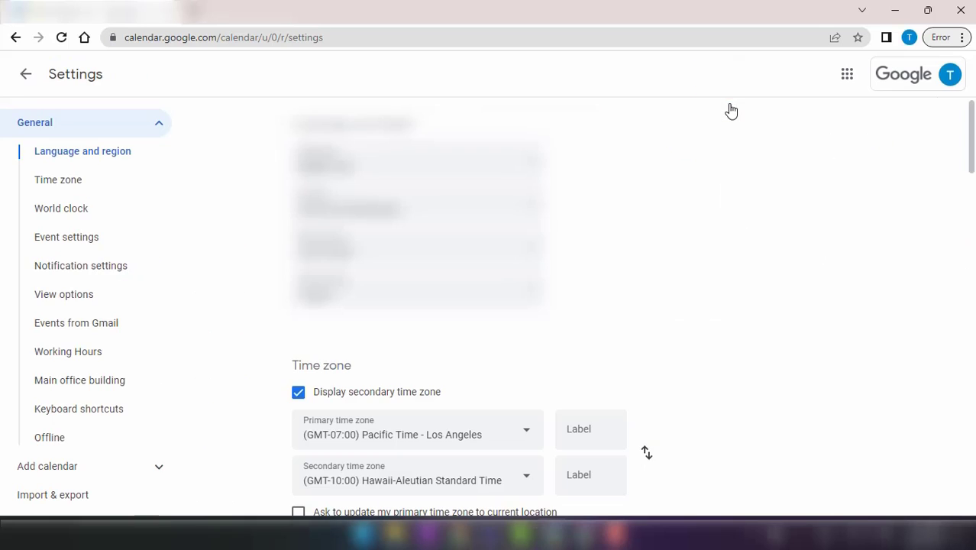
{"action": "left_click", "coordinate": [98, 353]}
{"action": "left_click", "coordinate": [298, 171]}
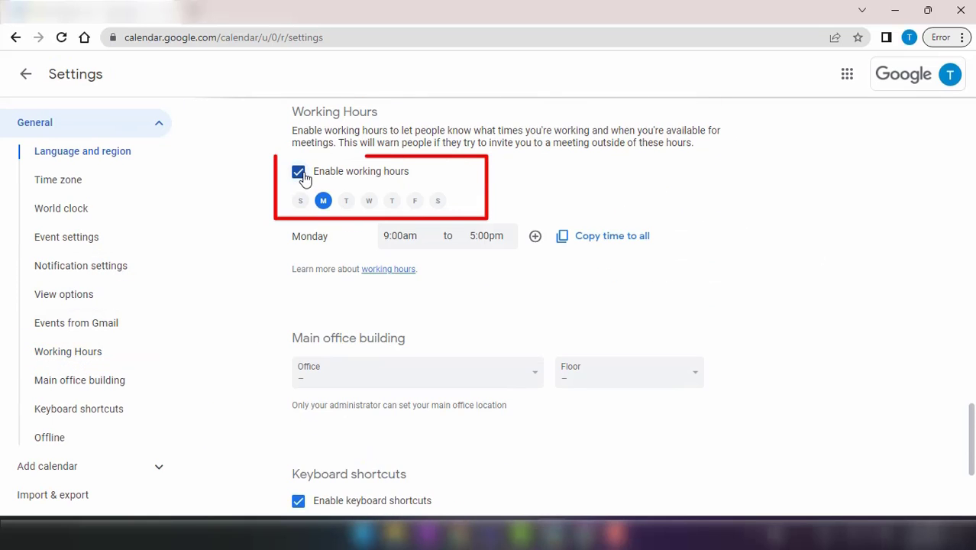
Set the working days to Monday through Friday, leaving Sunday and Saturday unselected.
{"action": "left_click", "coordinate": [302, 201]}
{"action": "left_click", "coordinate": [346, 200]}
{"action": "left_click", "coordinate": [368, 201]}
{"action": "left_click", "coordinate": [392, 201]}
{"action": "left_click", "coordinate": [414, 200]}
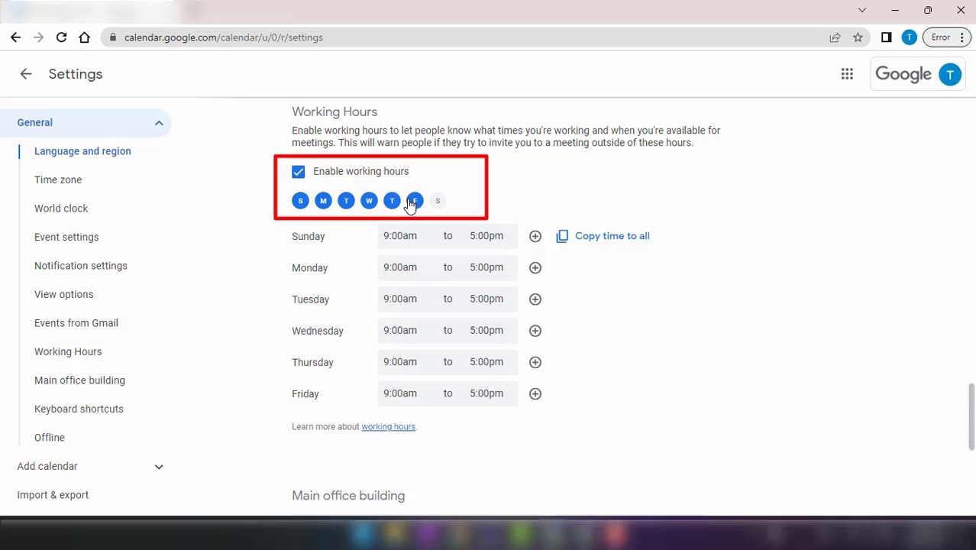
{"action": "left_click", "coordinate": [299, 200]}
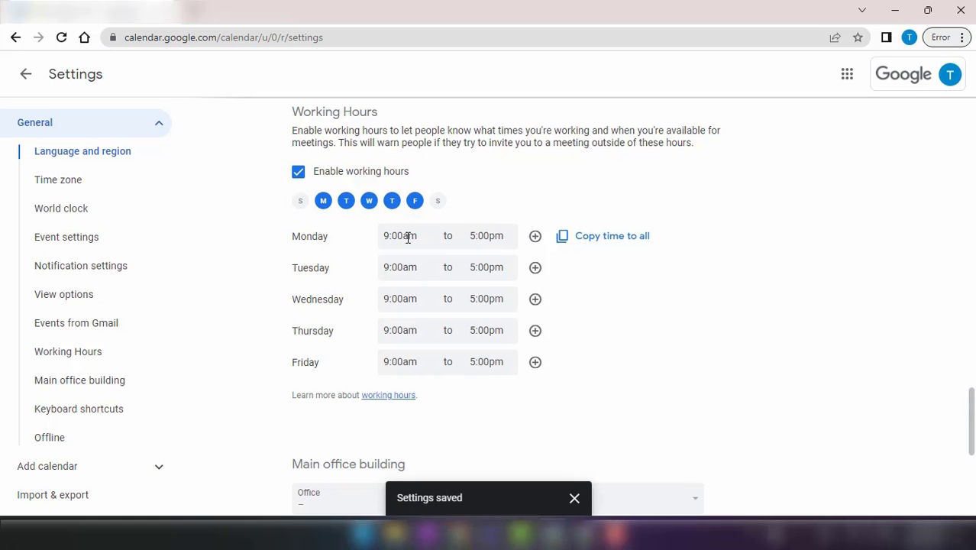
Set the end of Monday's working hours to 11:00pm.
{"action": "left_click", "coordinate": [475, 237]}
{"action": "scroll", "coordinate": [507, 353], "scroll_direction": "down", "scroll_amount": 4}
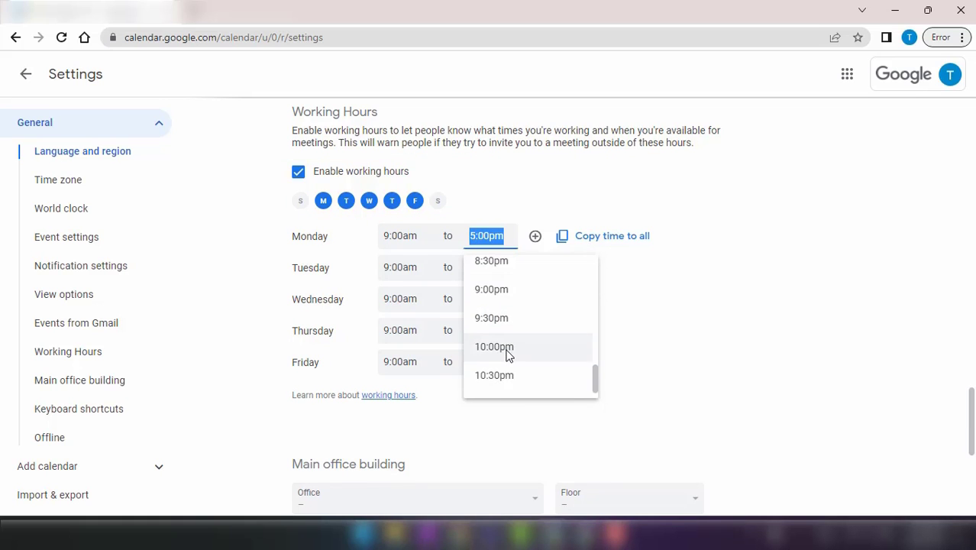
{"action": "left_click", "coordinate": [506, 354]}
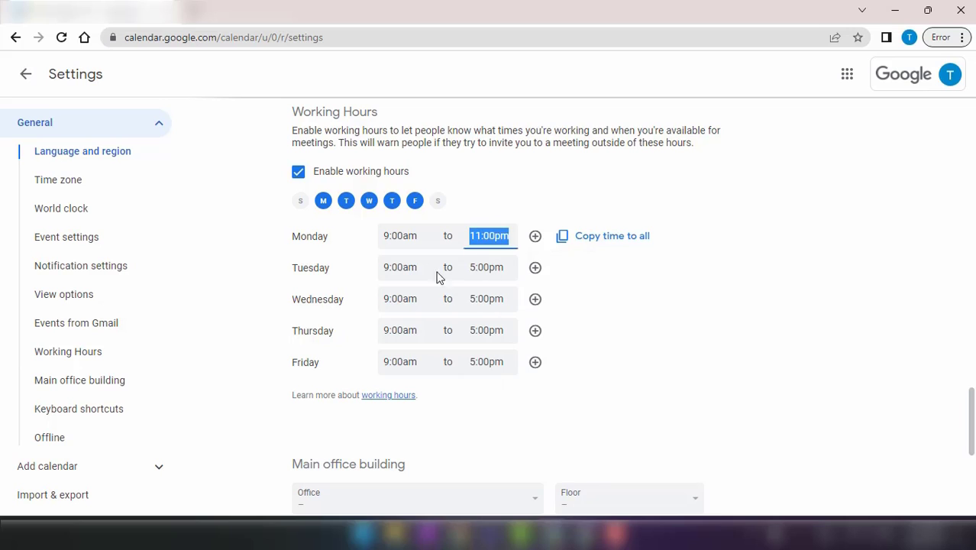
Add a second working period for Monday from 11:30pm to 1:00am.
{"action": "left_click", "coordinate": [535, 237]}
{"action": "left_click", "coordinate": [414, 269]}
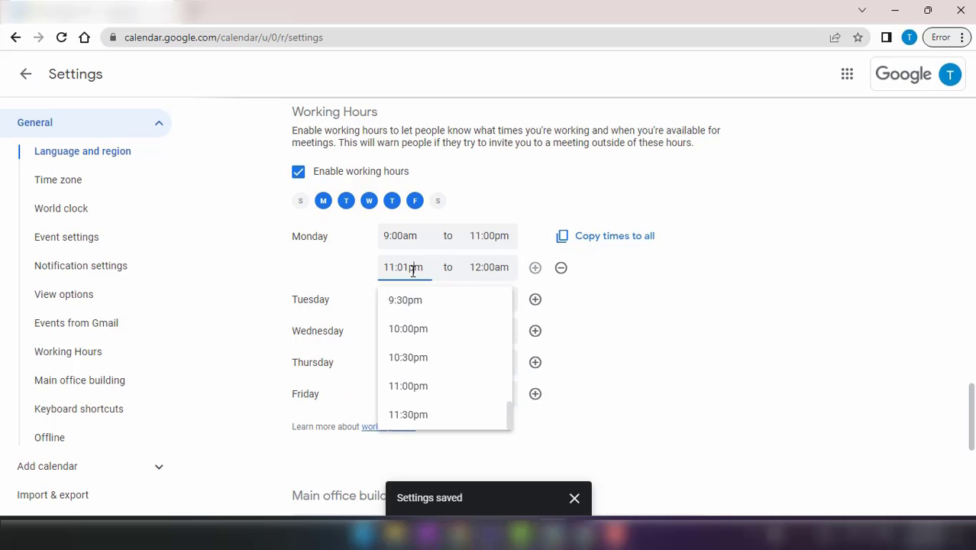
{"action": "left_click", "coordinate": [424, 415]}
{"action": "left_click", "coordinate": [488, 267]}
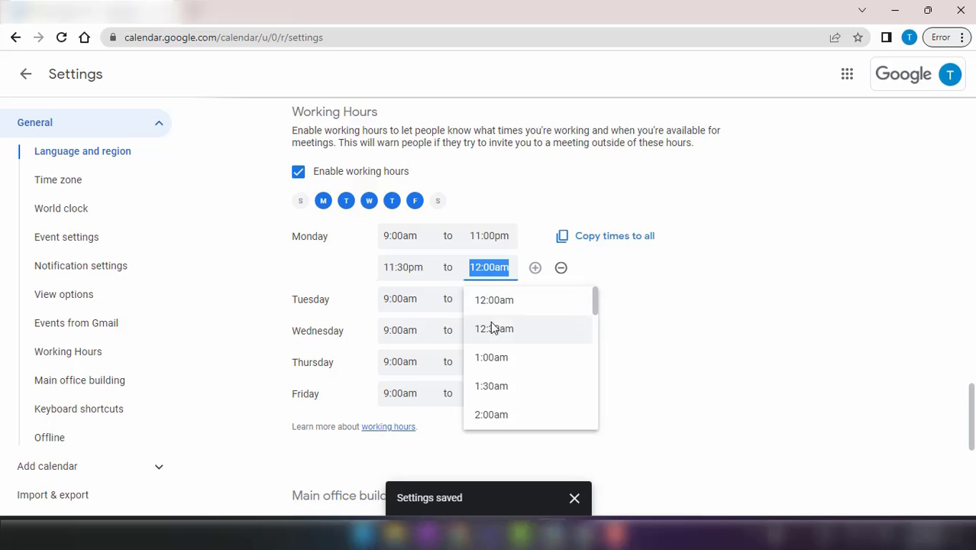
{"action": "left_click", "coordinate": [492, 356]}
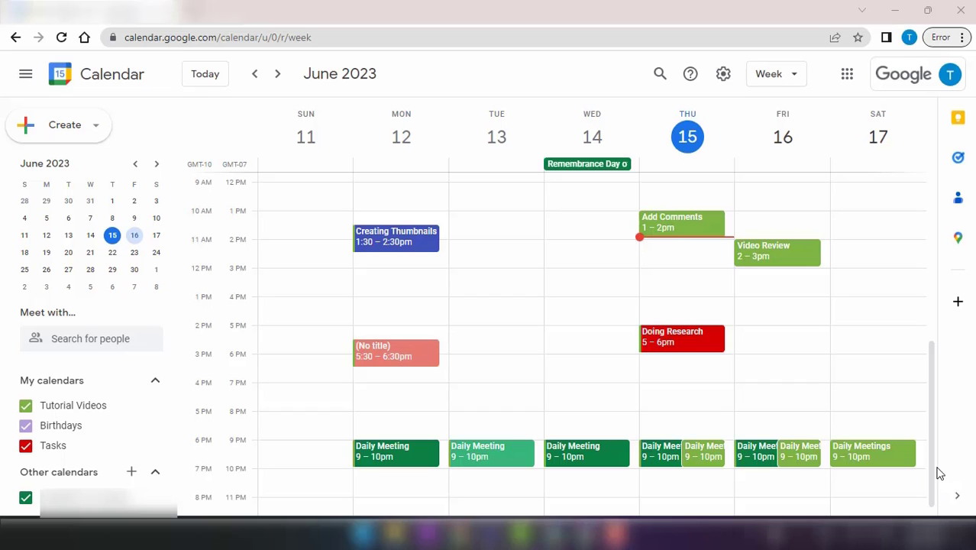
Start a Discussion event on Friday, June 16 from 4:30pm to 5:30pm with a guest and display the guests' schedules.
{"action": "left_click", "coordinate": [810, 320]}
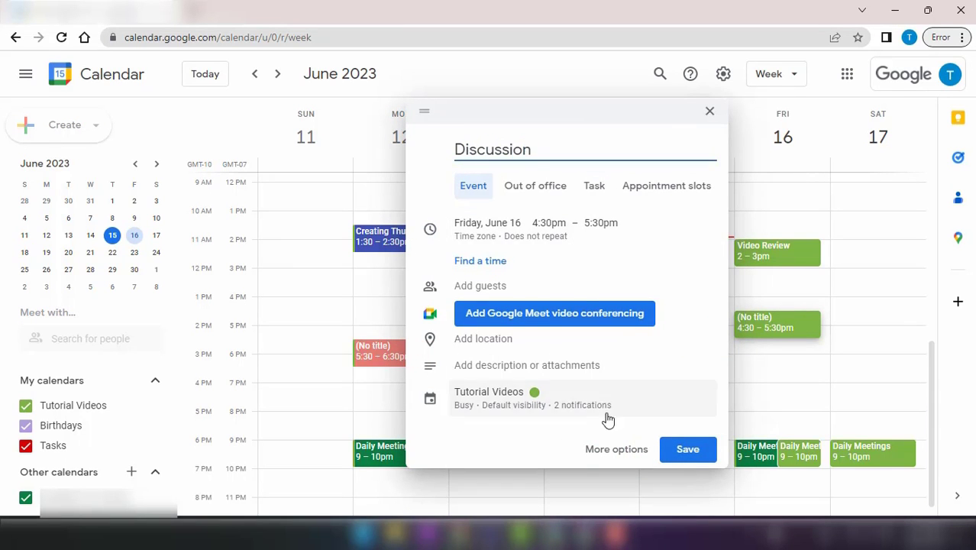
{"action": "left_click", "coordinate": [615, 449]}
{"action": "left_click", "coordinate": [540, 241]}
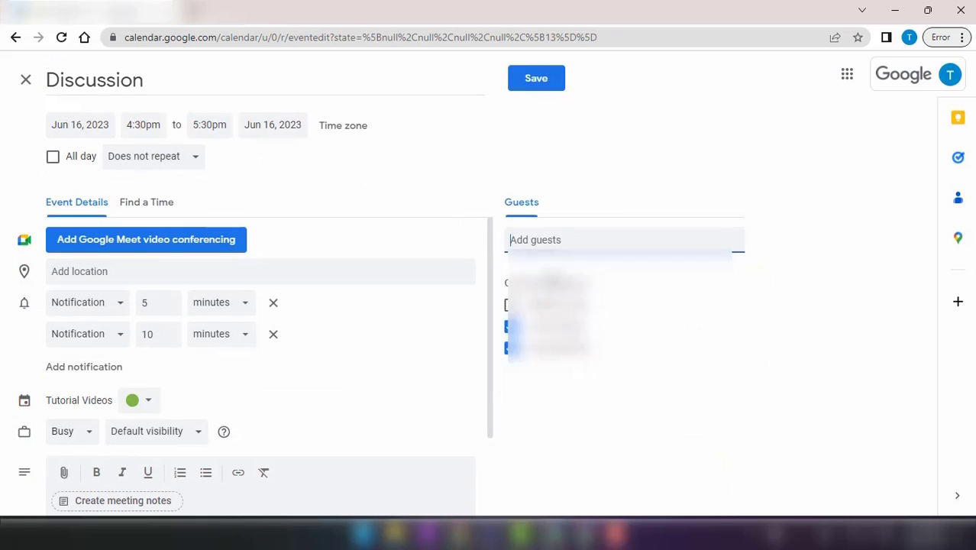
{"action": "left_click", "coordinate": [178, 202]}
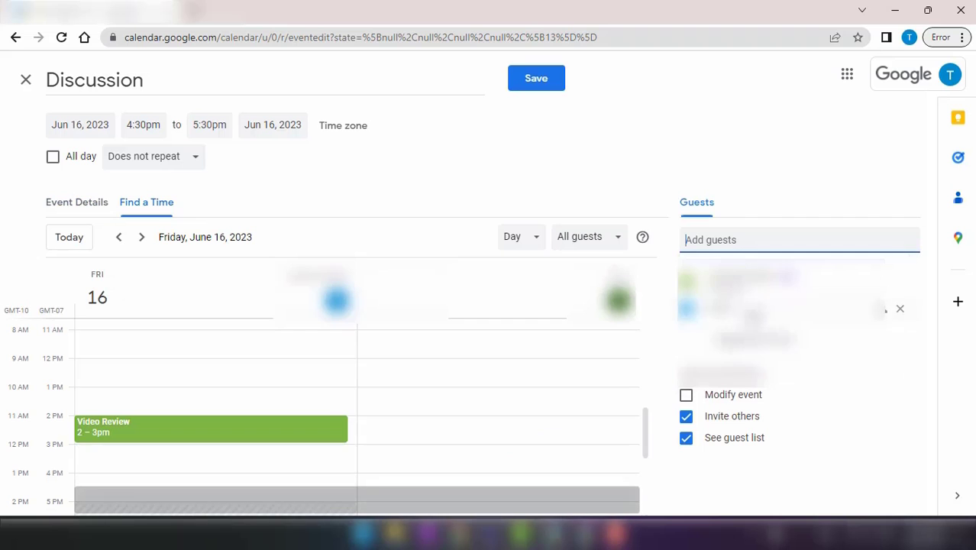
Add another guest to the Discussion event and allow guests to modify the event.
{"action": "left_click", "coordinate": [718, 242]}
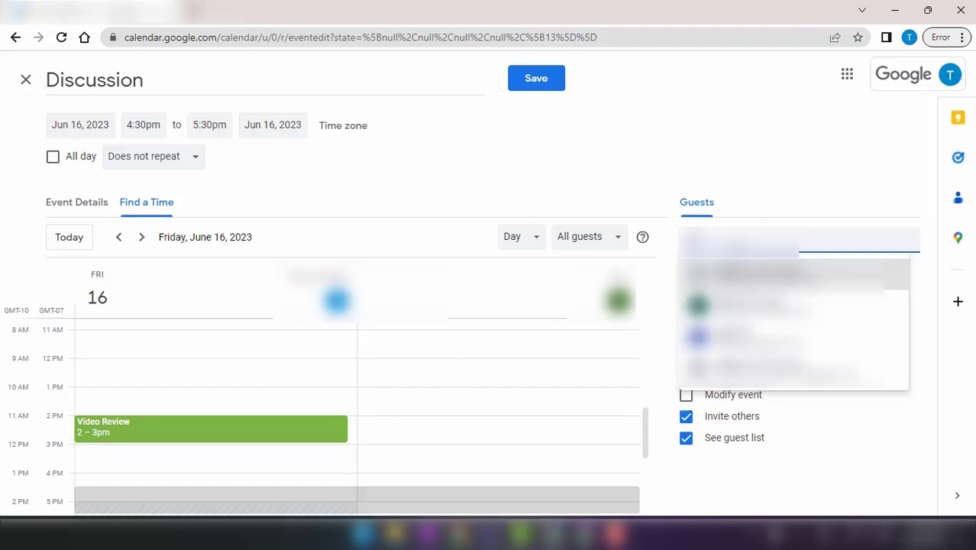
{"action": "left_click", "coordinate": [763, 275]}
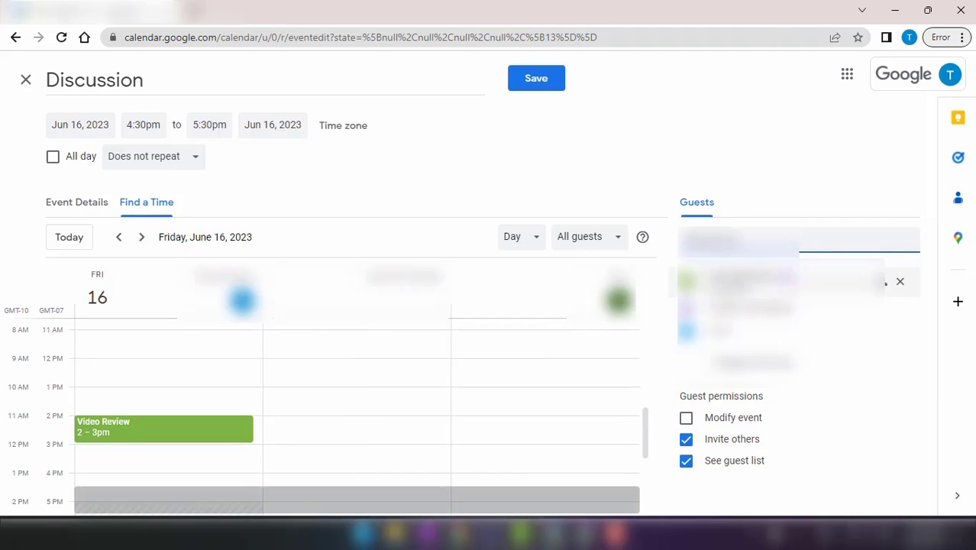
{"action": "left_click", "coordinate": [686, 418]}
Reschedule the Discussion event to the suggested time on Jun 19, 2023 at 12:00pm.
{"action": "scroll", "coordinate": [779, 168], "scroll_direction": "down", "scroll_amount": 5}
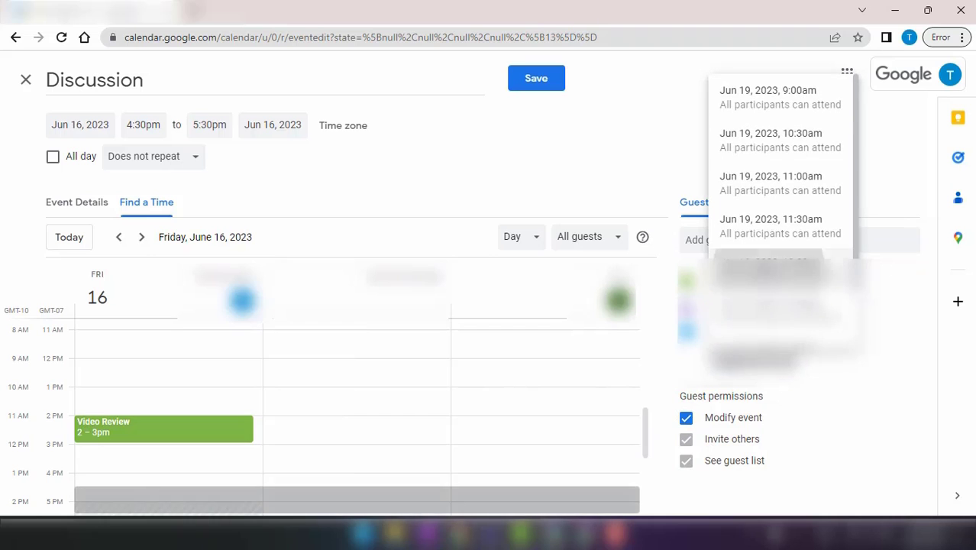
{"action": "left_click", "coordinate": [767, 219]}
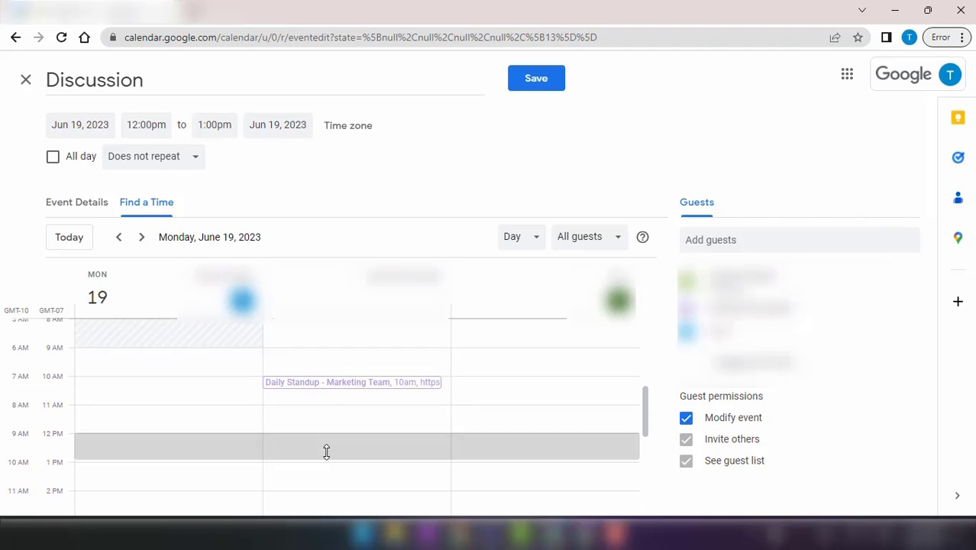
{"action": "left_click", "coordinate": [327, 452]}
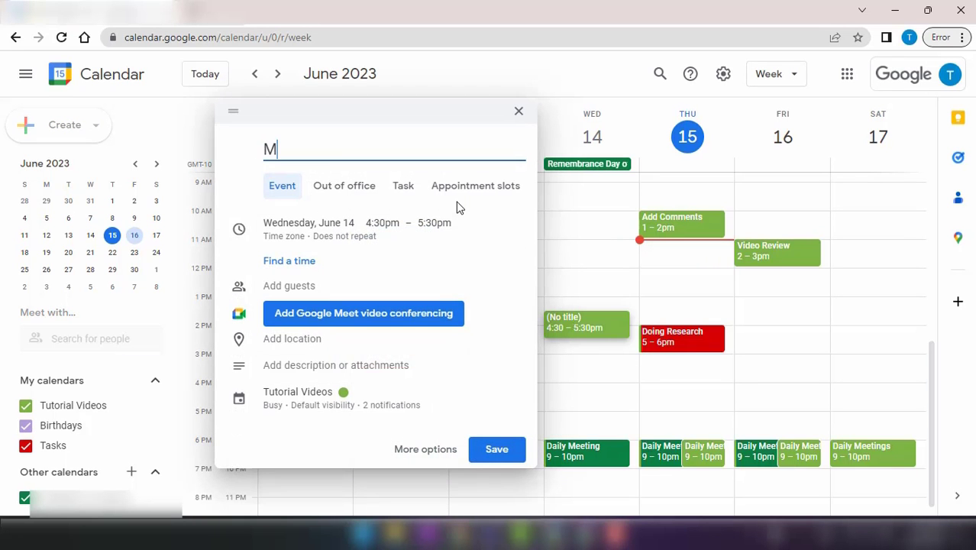
Title the Wednesday, June 14, 4:30pm to 5:30pm event Meeting, and add Google Meet video conferencing and guests.
{"action": "type", "text": "Meeting"}
{"action": "left_click", "coordinate": [374, 313]}
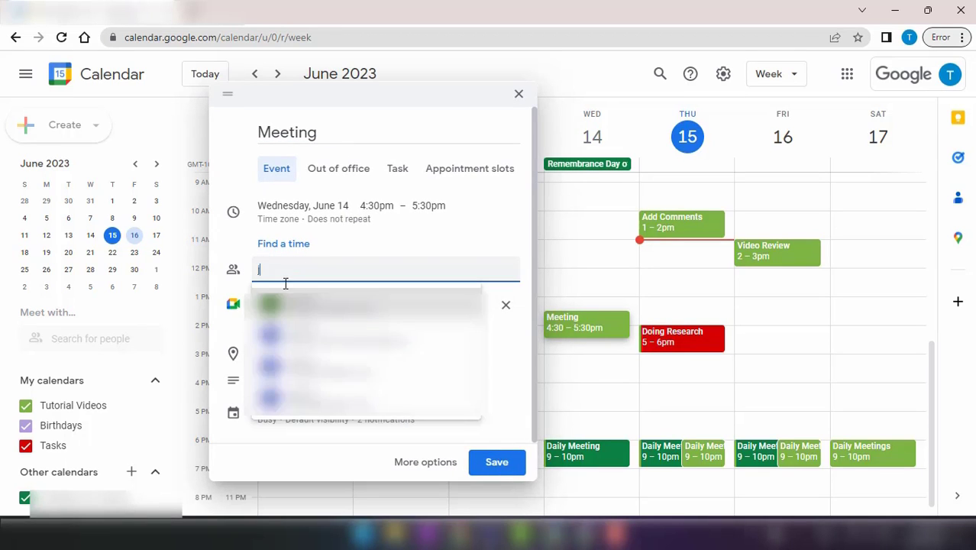
{"action": "type", "text": "an"}
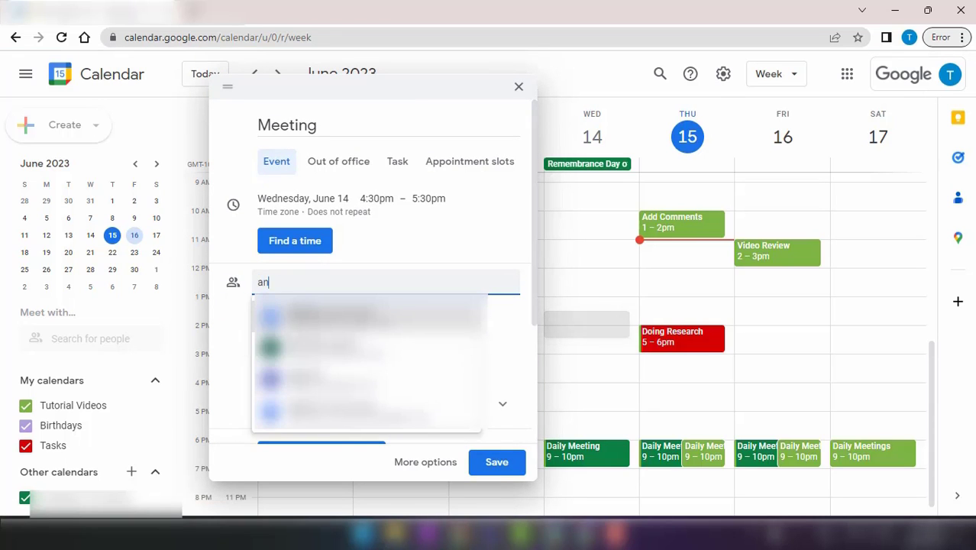
{"action": "key", "text": "Return"}
{"action": "scroll", "coordinate": [416, 392], "scroll_direction": "down", "scroll_amount": 2}
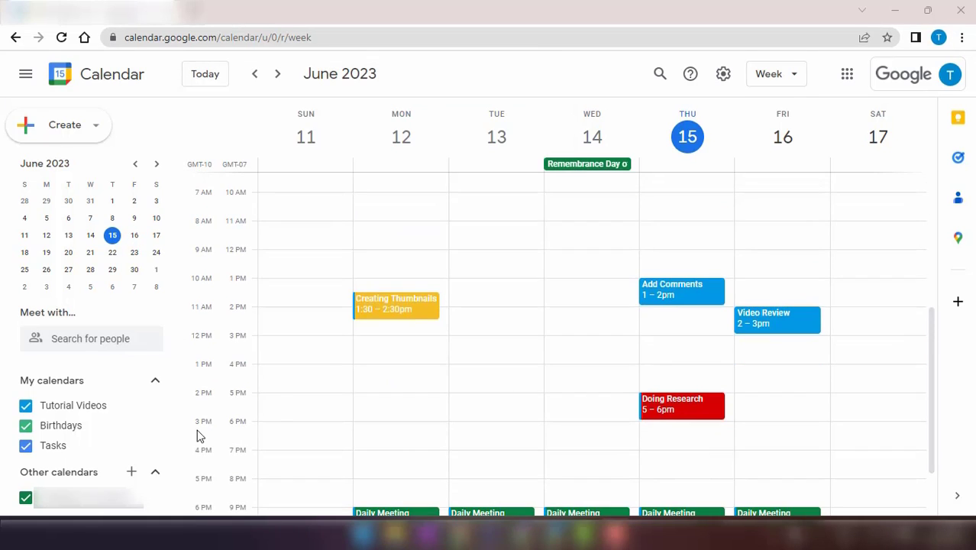
Open the Tutorial Videos calendar's sharing settings and enter a person to share the calendar with.
{"action": "left_click", "coordinate": [155, 406]}
{"action": "left_click", "coordinate": [225, 292]}
{"action": "left_click", "coordinate": [408, 299]}
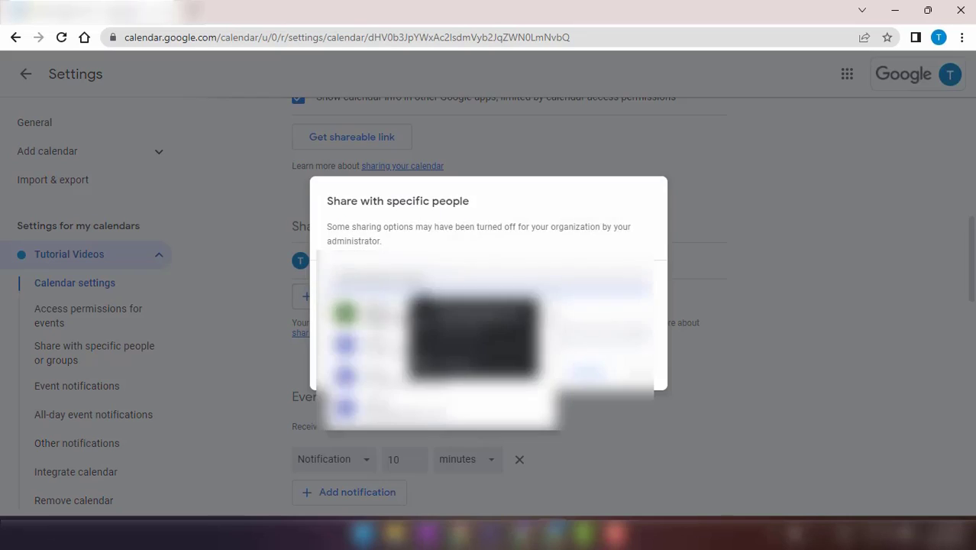
{"action": "left_click", "coordinate": [621, 344]}
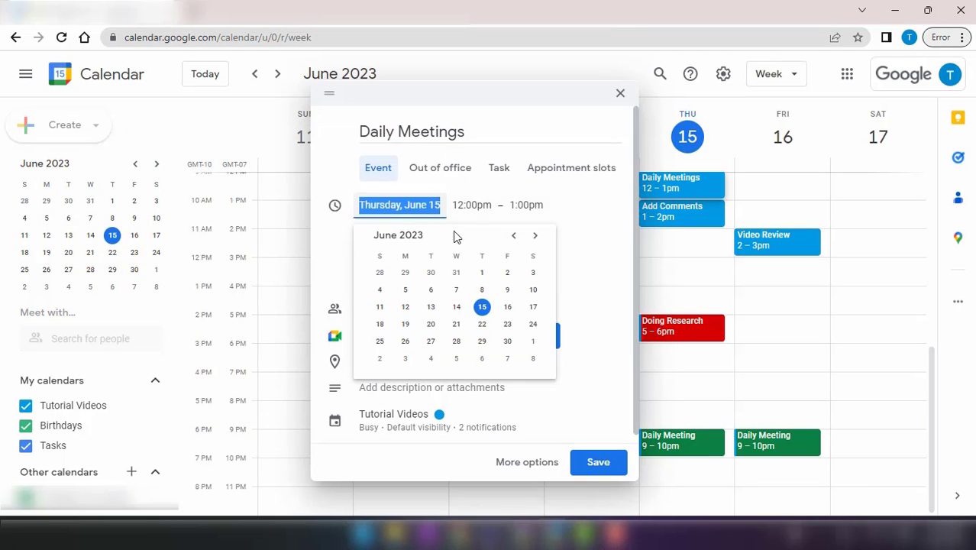
Change the start time of the Daily Meetings event on Thursday, June 15, and open the calendar view choices.
{"action": "left_click", "coordinate": [471, 204]}
{"action": "scroll", "coordinate": [496, 339], "scroll_direction": "down", "scroll_amount": 5}
{"action": "left_click", "coordinate": [489, 321]}
{"action": "left_click", "coordinate": [775, 73]}
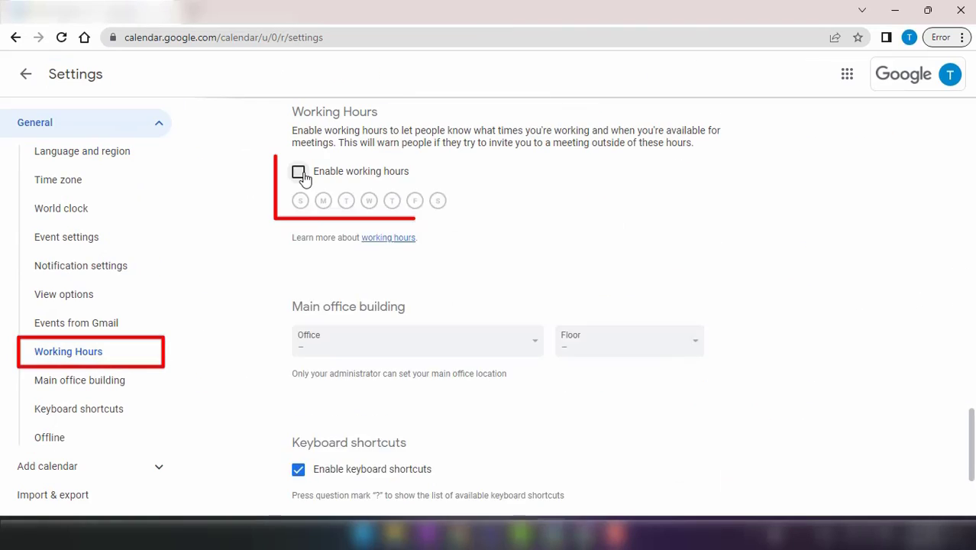
Enable working hours in the general settings and open Monday's end time for editing.
{"action": "left_click", "coordinate": [297, 171]}
{"action": "left_click", "coordinate": [475, 237]}
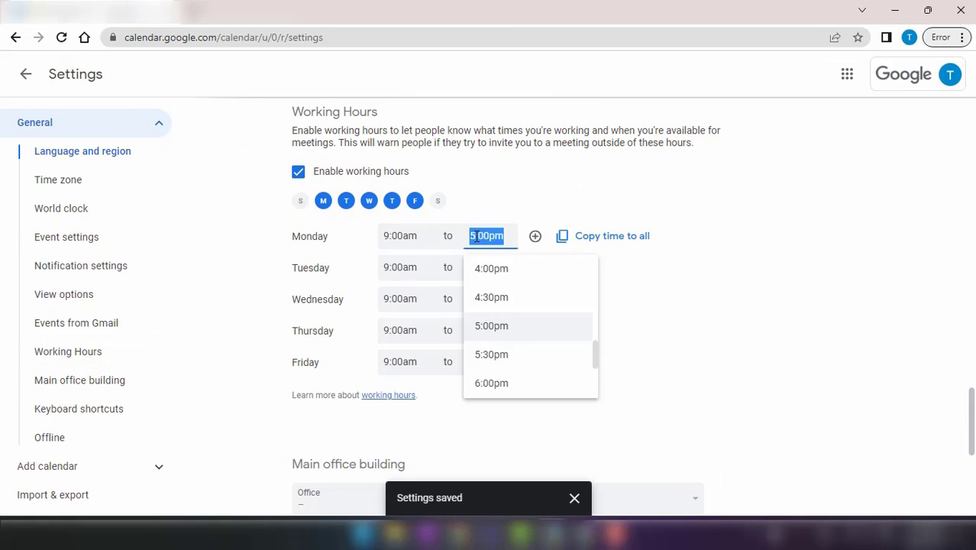